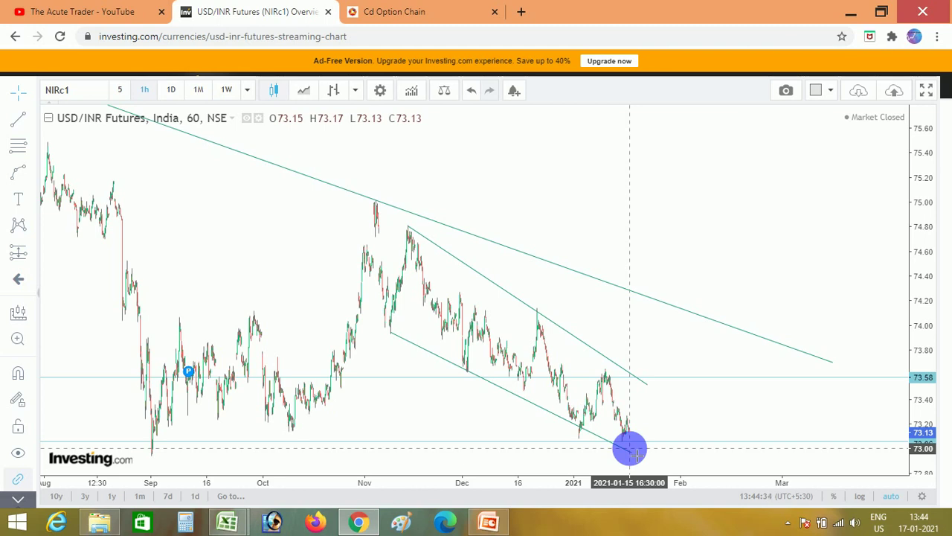
- Switch the USD/INR futures chart from hourly to daily candles
click(618, 439)
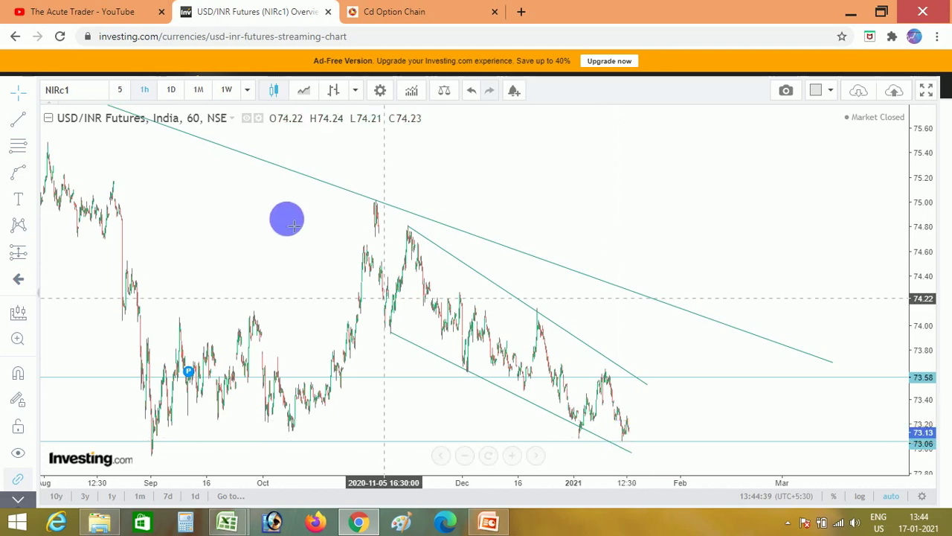
click(35, 124)
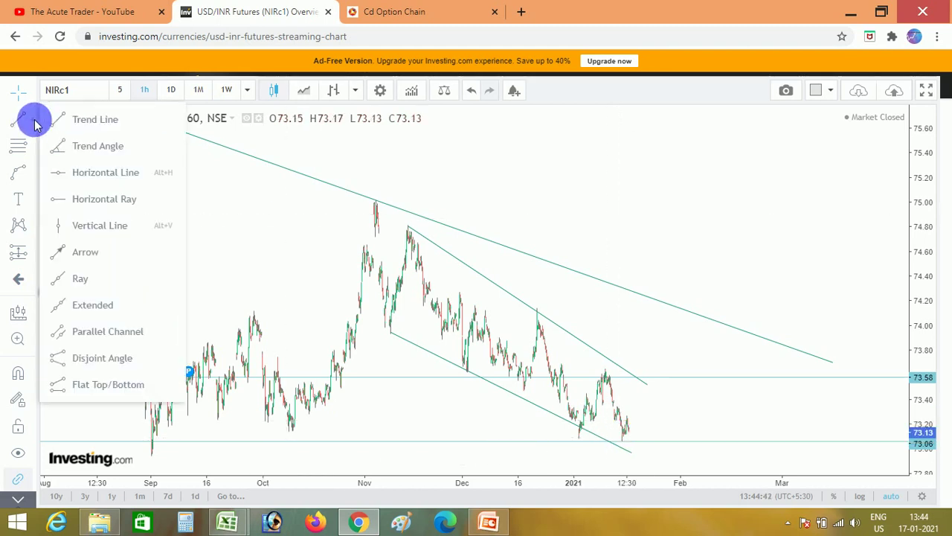
click(315, 206)
scroll(161, 143, up, 4)
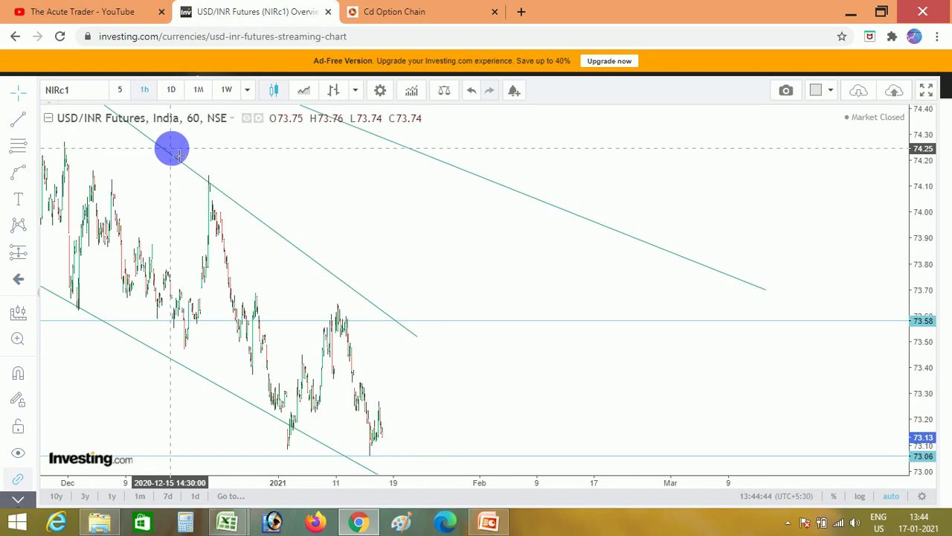
click(171, 88)
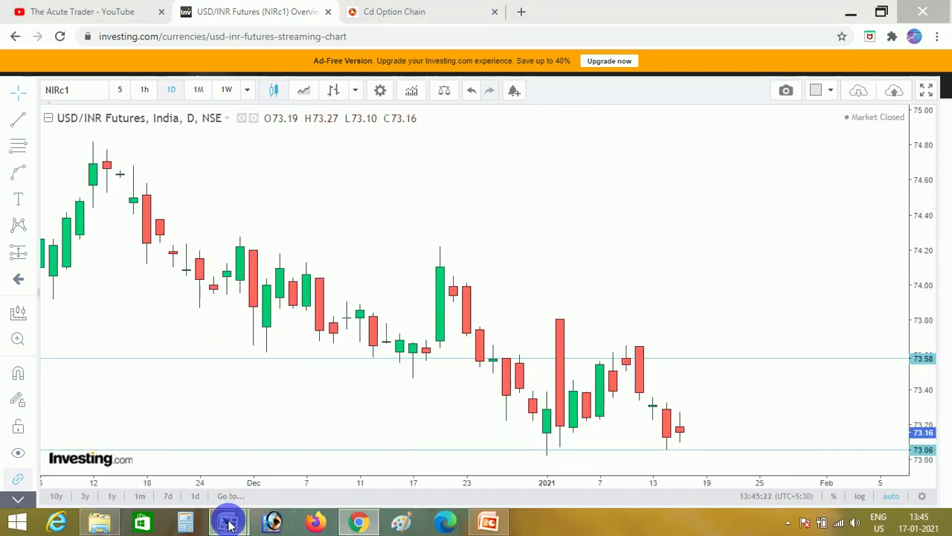
- Switch to the Jan21_Usdinr_F&OAnalysis.xlsx workbook in Excel and examine the futures sheet's open interest Difference and Total OI for 11-01-2021
mouse_move(230, 526)
click(196, 448)
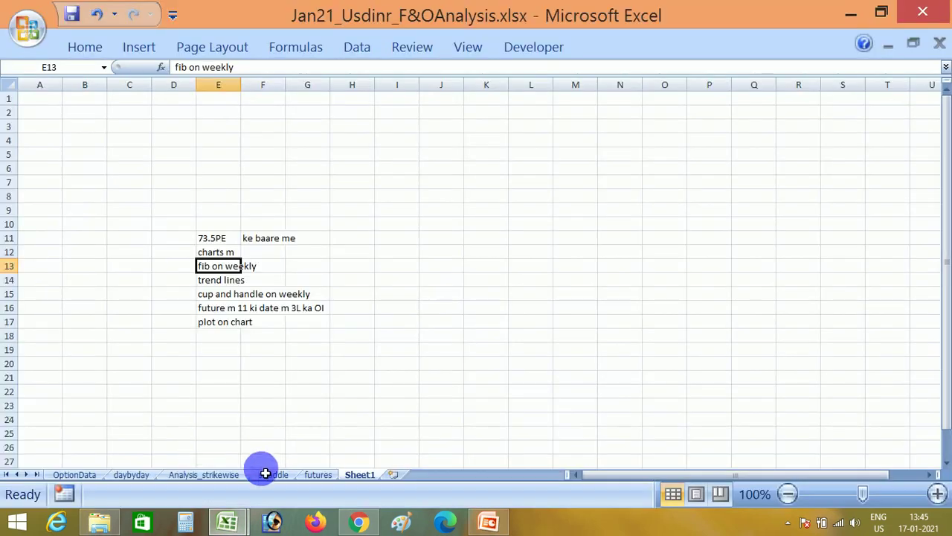
click(318, 474)
click(447, 187)
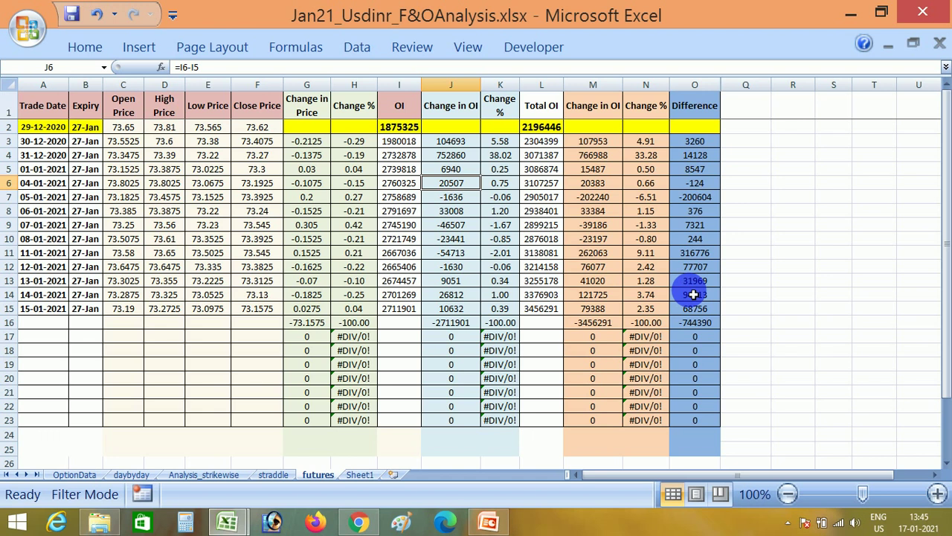
click(695, 257)
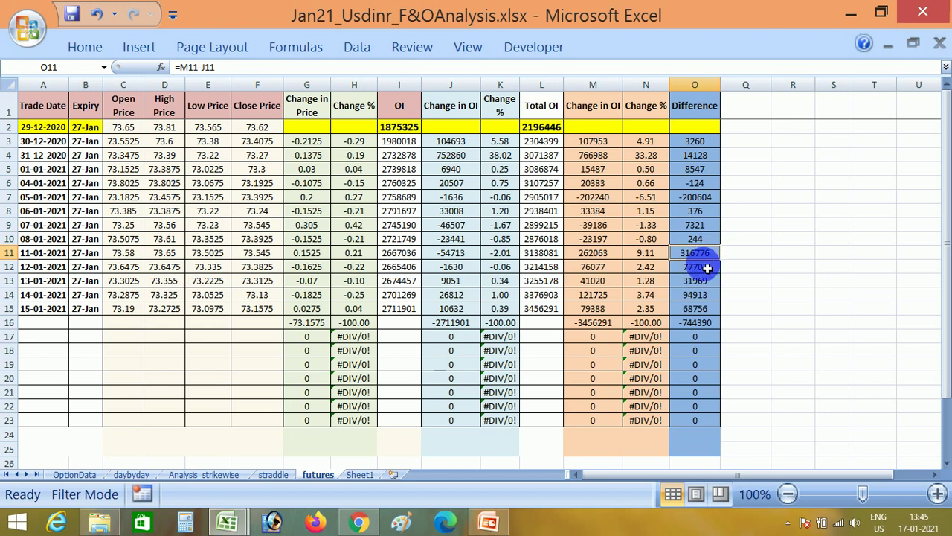
click(541, 257)
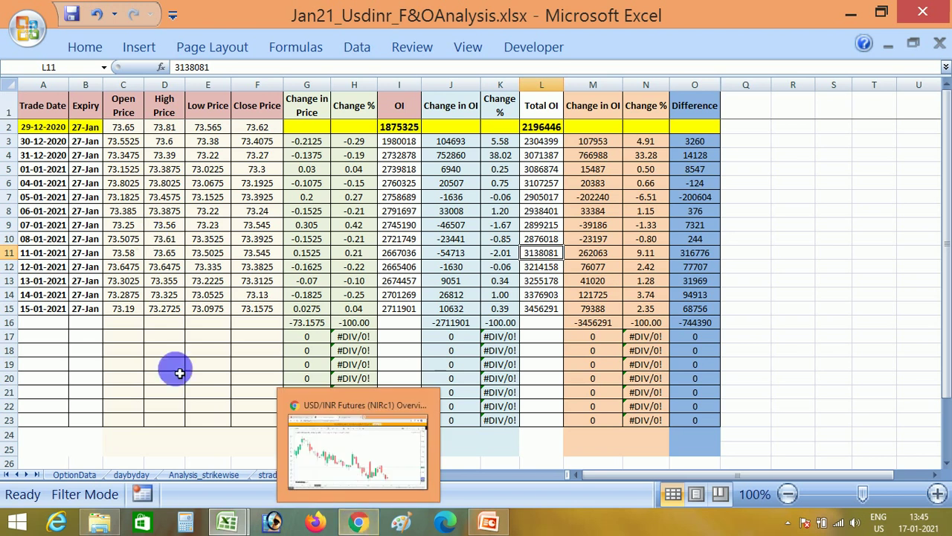
- Return to the chart in Chrome and draw a rectangle from the 11 January 2021 candle into early February, spanning about 73.50 to 73.65
click(356, 525)
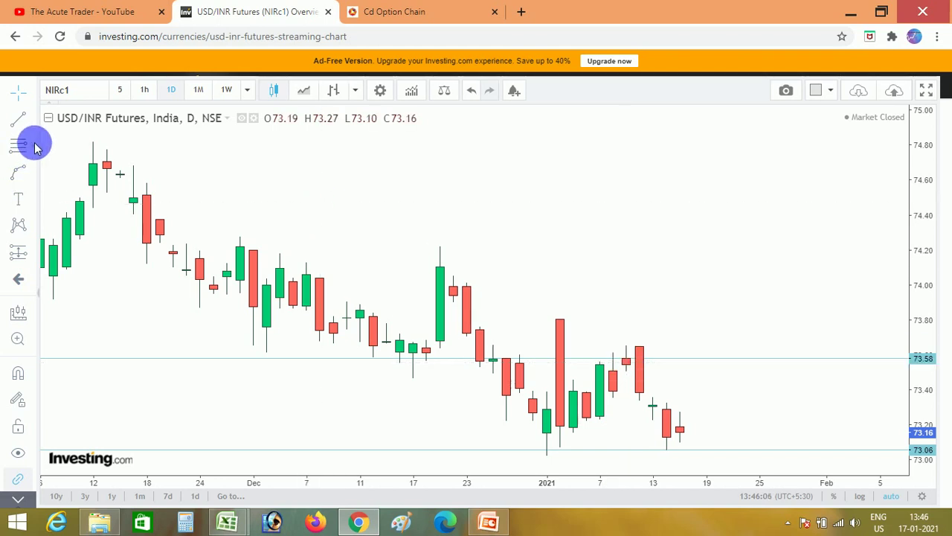
click(30, 169)
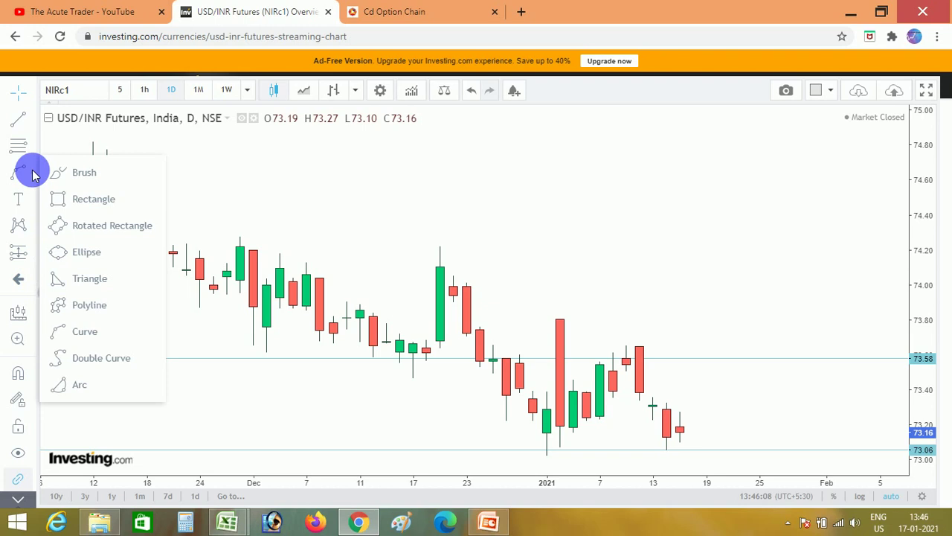
click(66, 197)
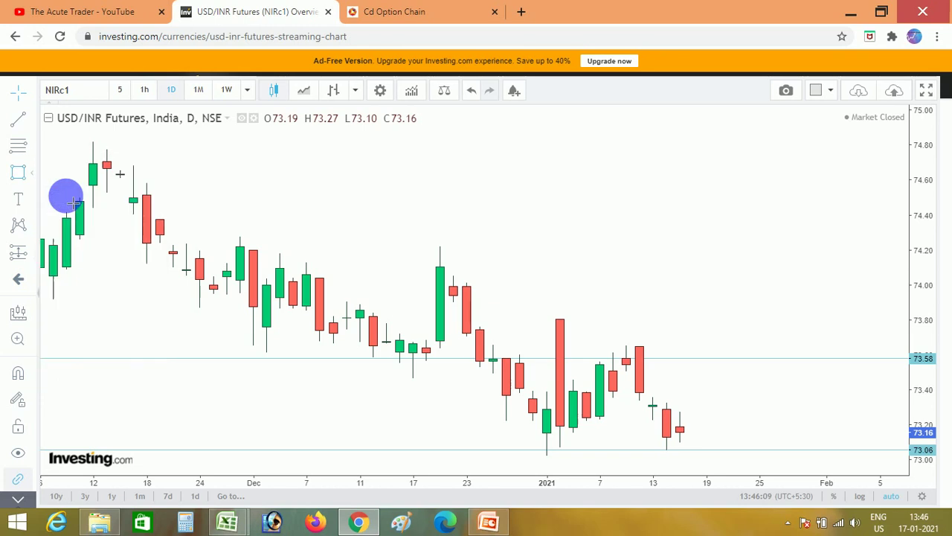
click(626, 347)
drag(628, 359, 867, 381)
click(864, 380)
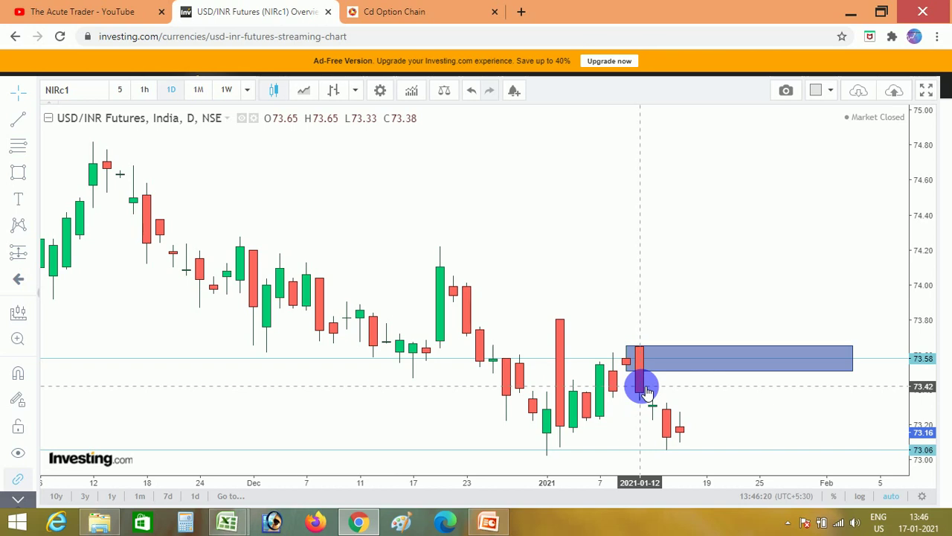
- Examine the candles around the rectangle zone and the 73.58 horizontal line on the daily chart
drag(646, 390, 551, 303)
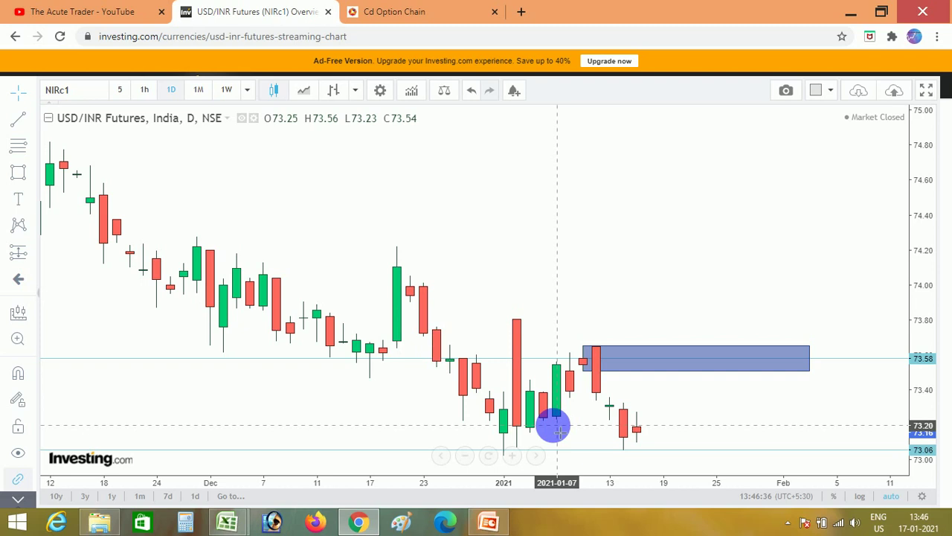
click(589, 360)
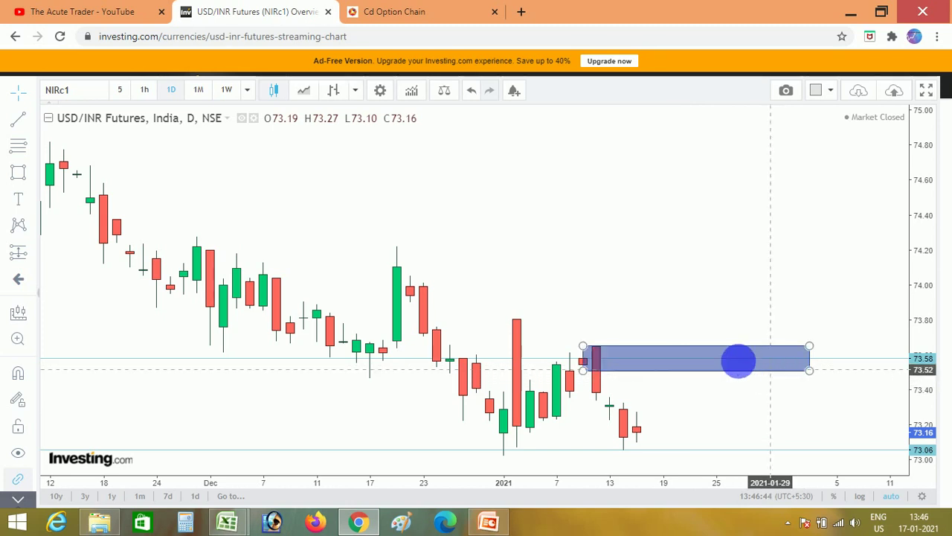
click(604, 351)
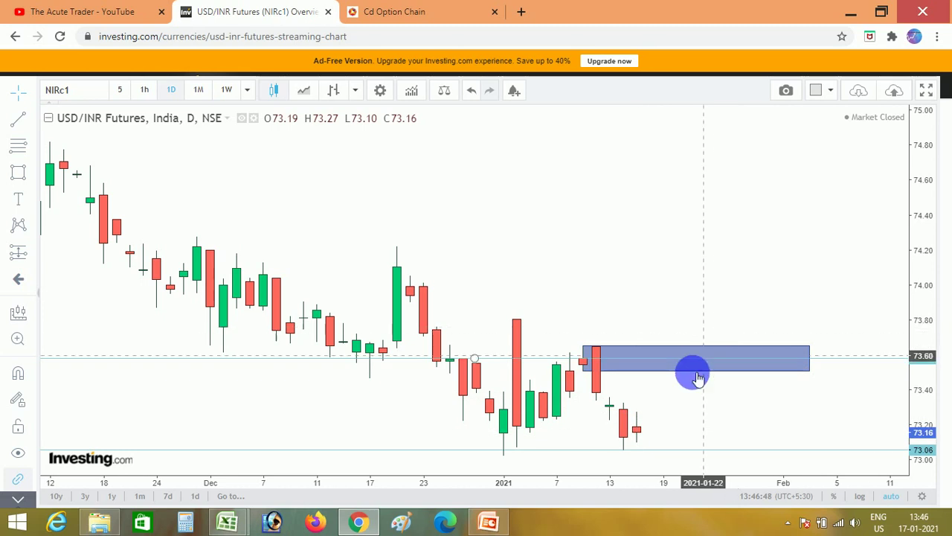
click(627, 425)
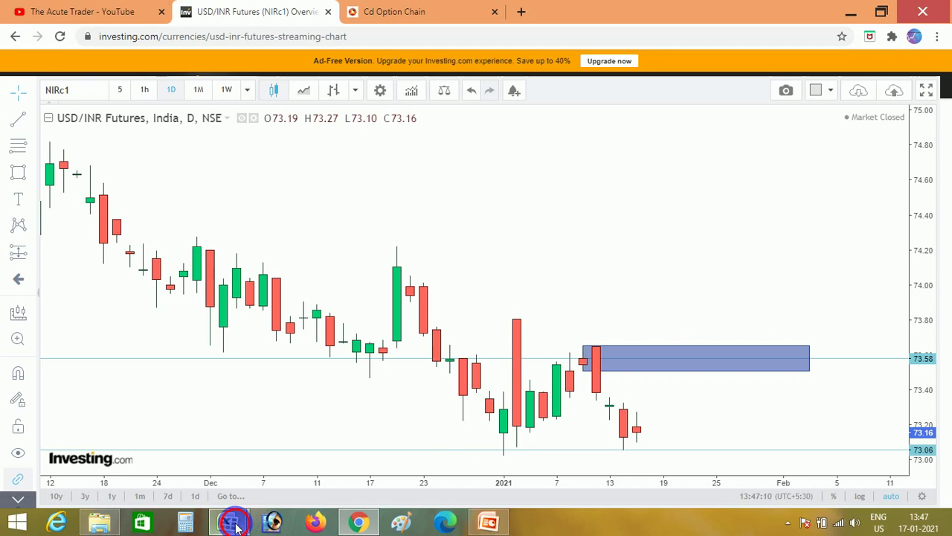
- Switch to Jan21_Usdinr_F&OAnalysis.xlsx, set the strike to 72.5 on the Analysis_strikewise sheet, and check the 11-Jan TQ/ch.OI value
mouse_move(226, 523)
click(185, 439)
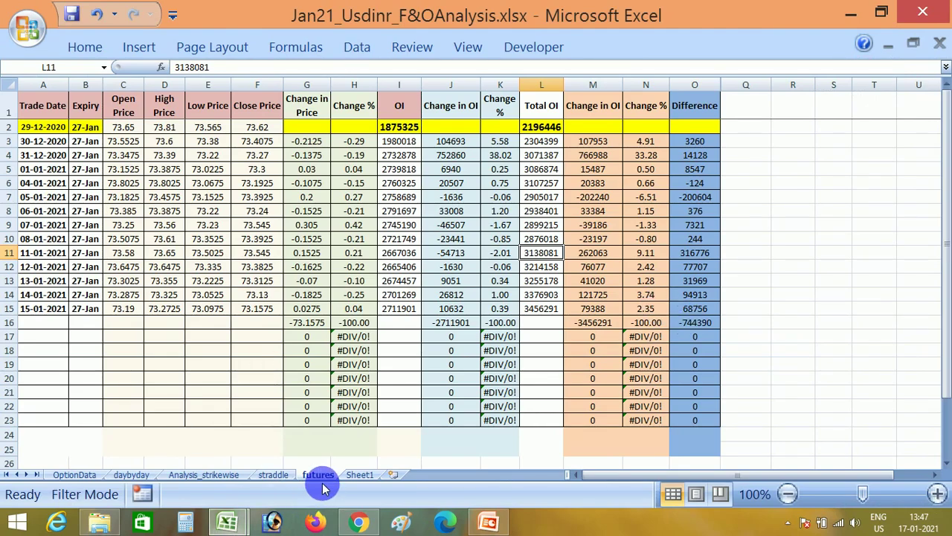
click(205, 476)
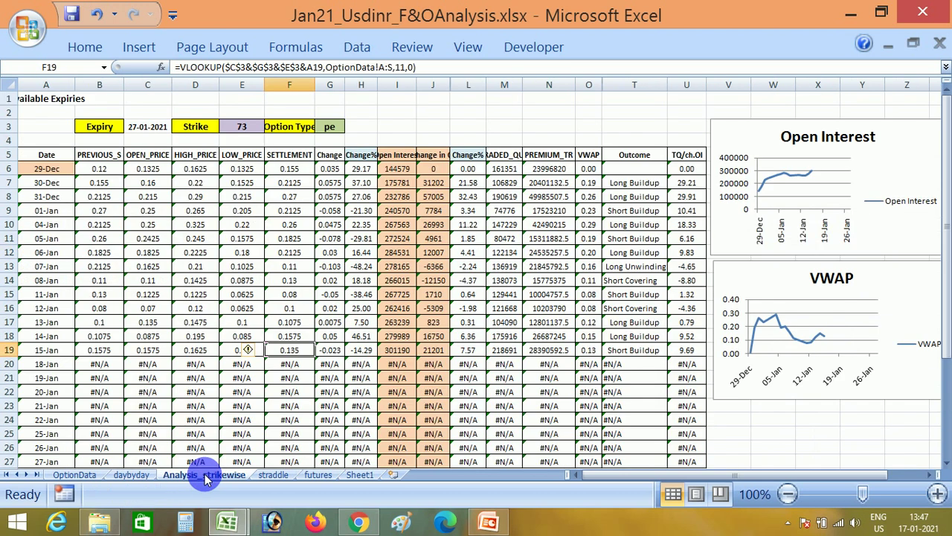
click(258, 131)
text(72.)
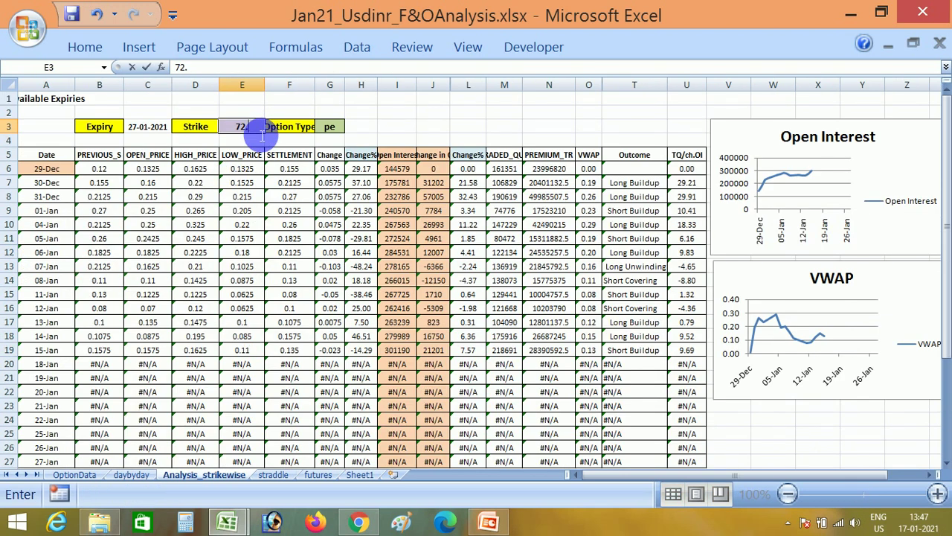
text(5)
key(Return)
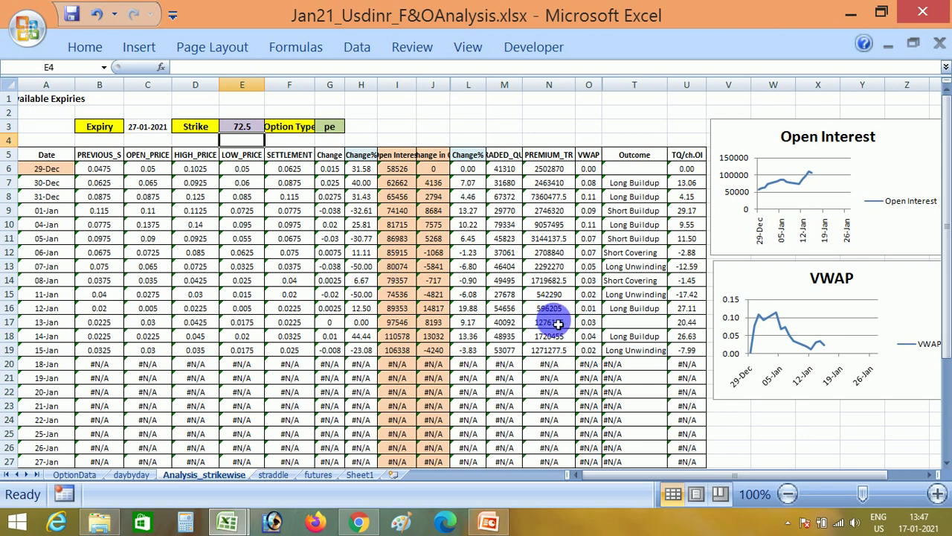
click(686, 295)
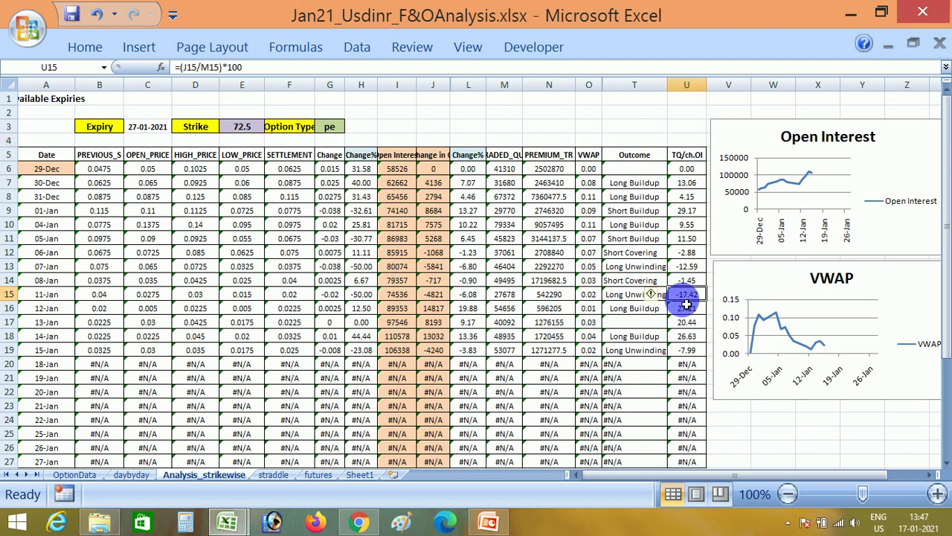
- Set the strike to 73.5 and check the put's traded quantity and TQ/ch.OI for 11-Jan
click(251, 129)
text(73.)
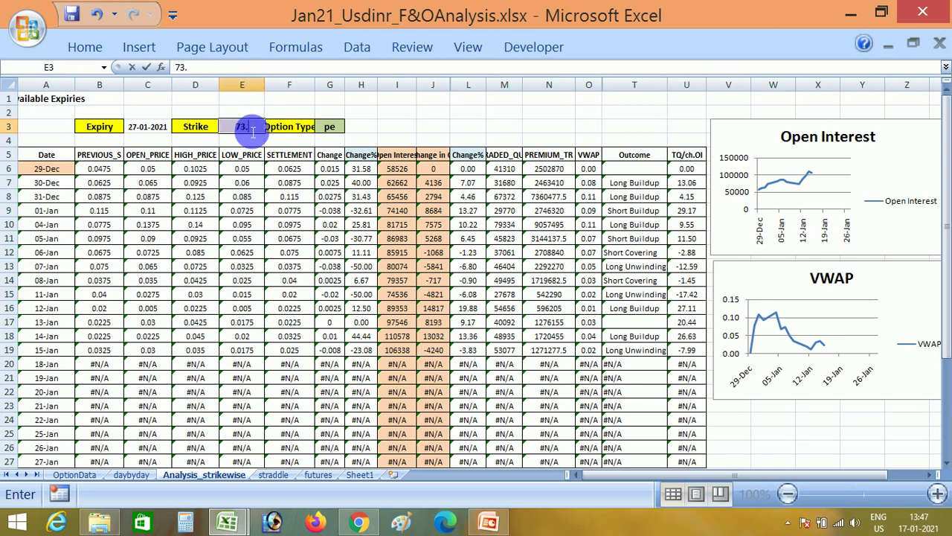
text(5)
key(Return)
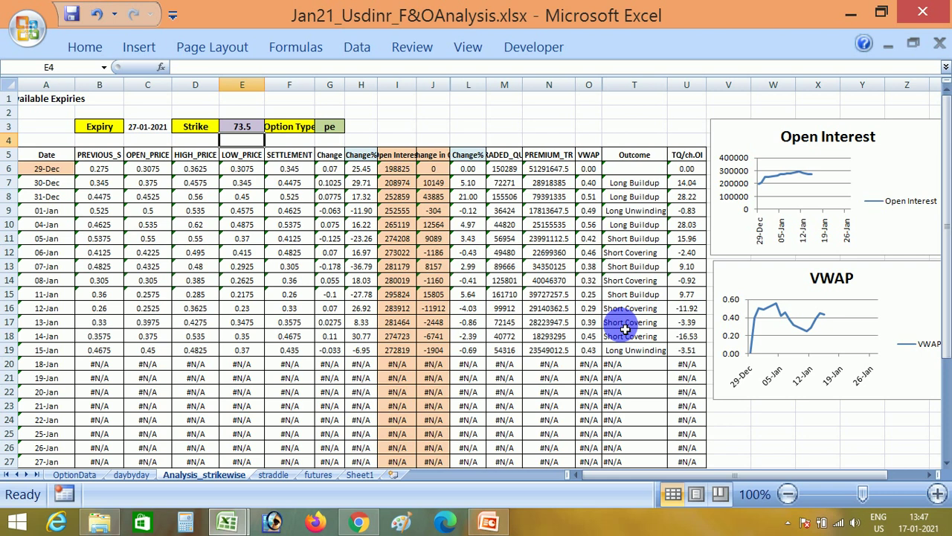
click(499, 294)
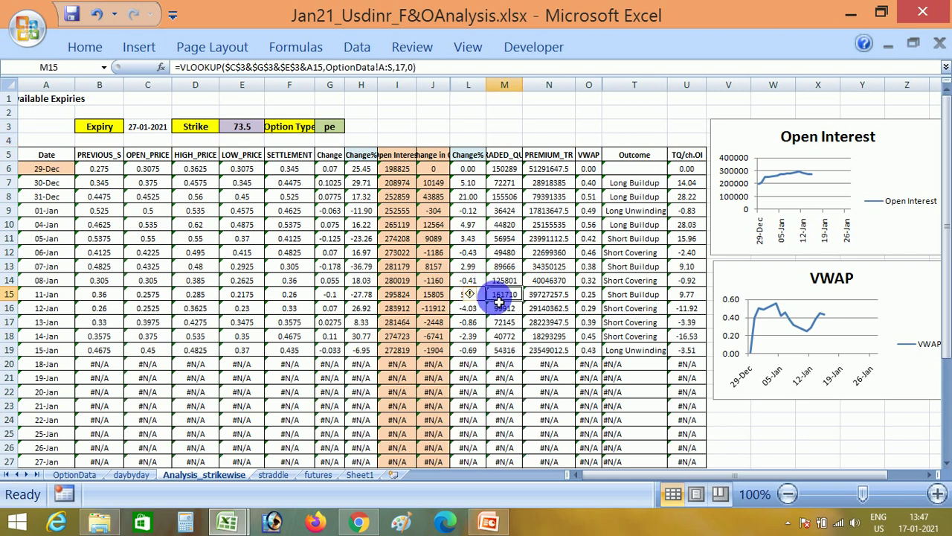
click(693, 296)
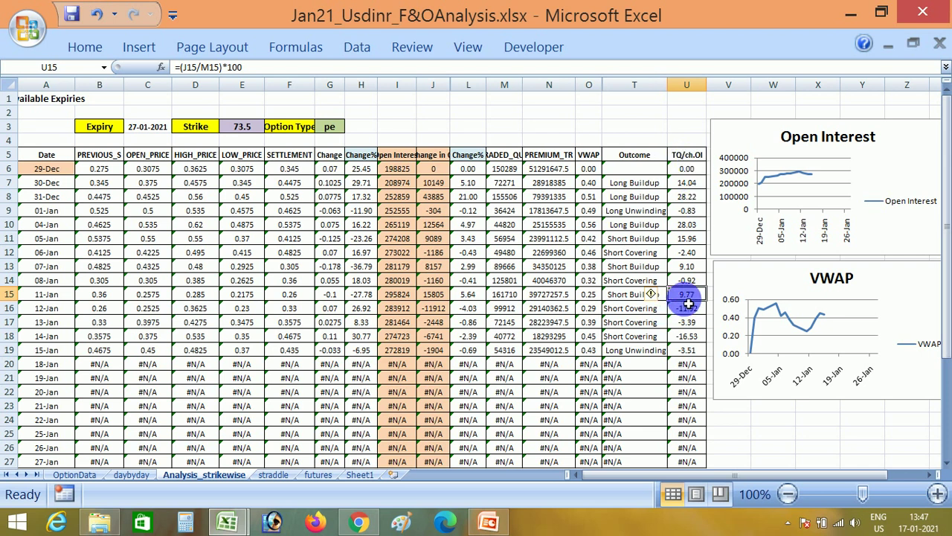
- Switch back to the Chrome chart and inspect the 11 January candle against the rectangle zone
click(357, 523)
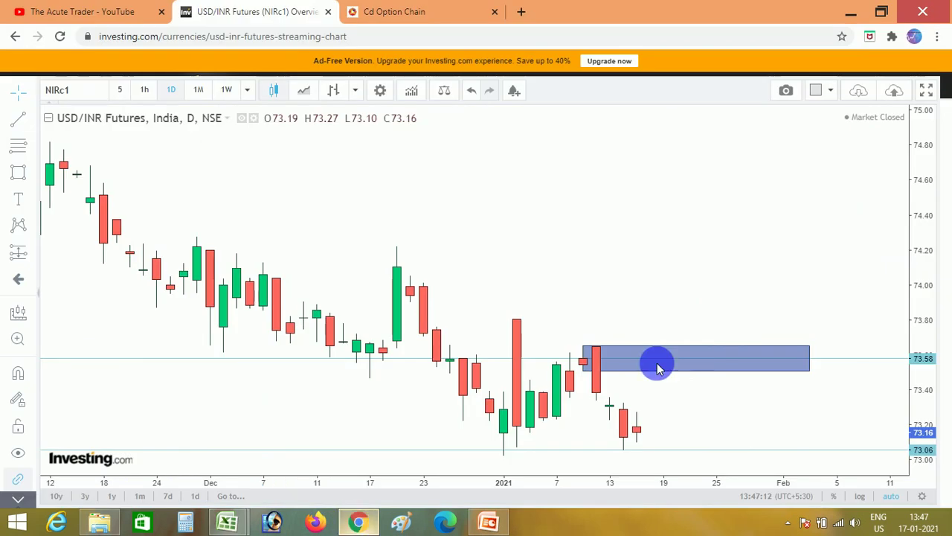
click(588, 354)
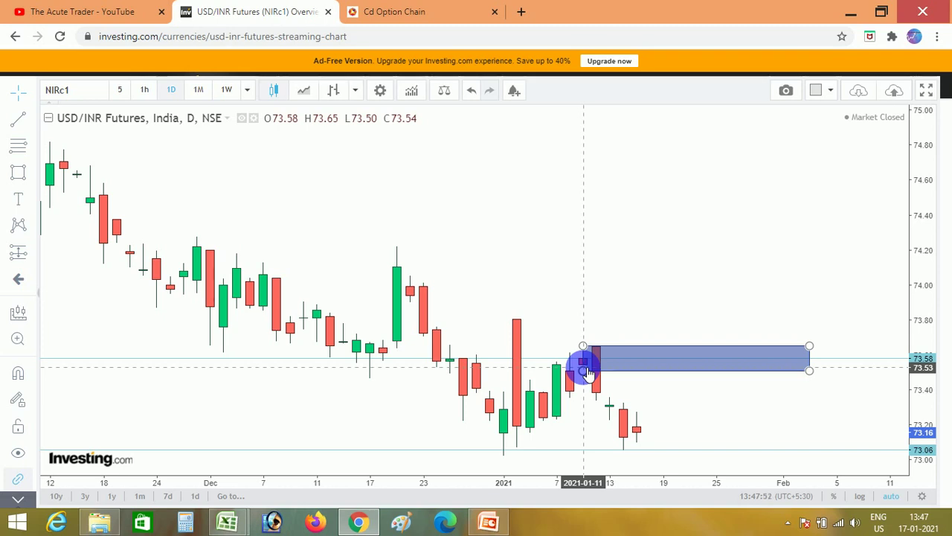
click(609, 300)
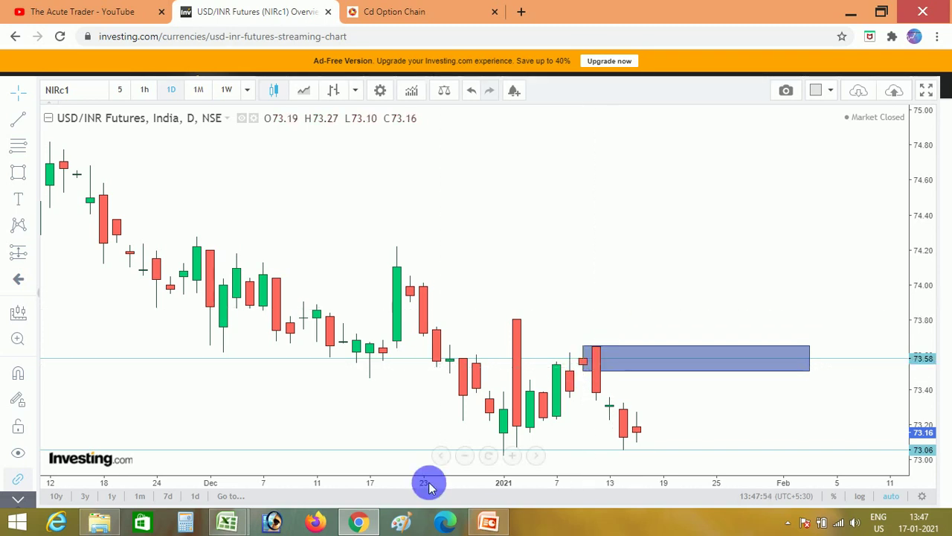
- Return to the strikewise analysis workbook and examine the 73.5 put's change in open interest for 12-Jan and 14-Jan, plus TQ/ch.OI for 12-Jan
click(232, 524)
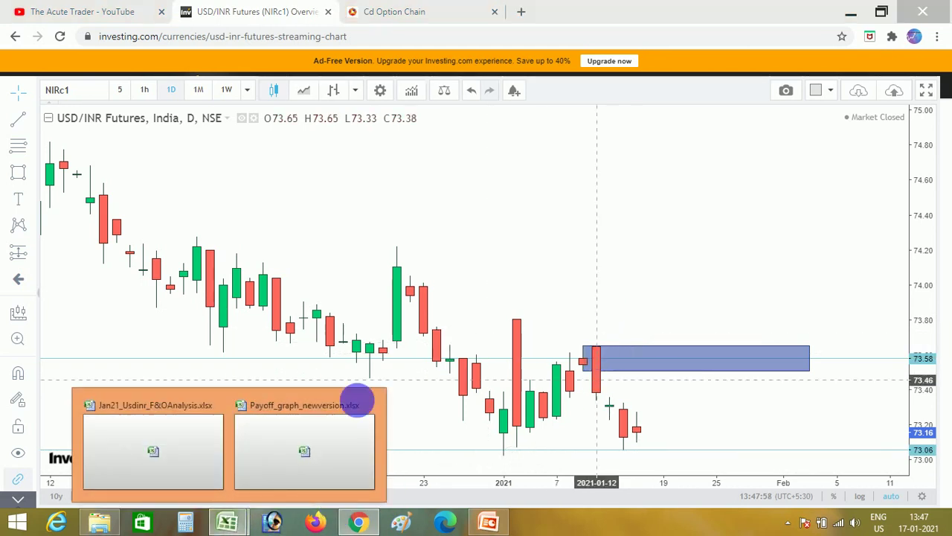
click(187, 436)
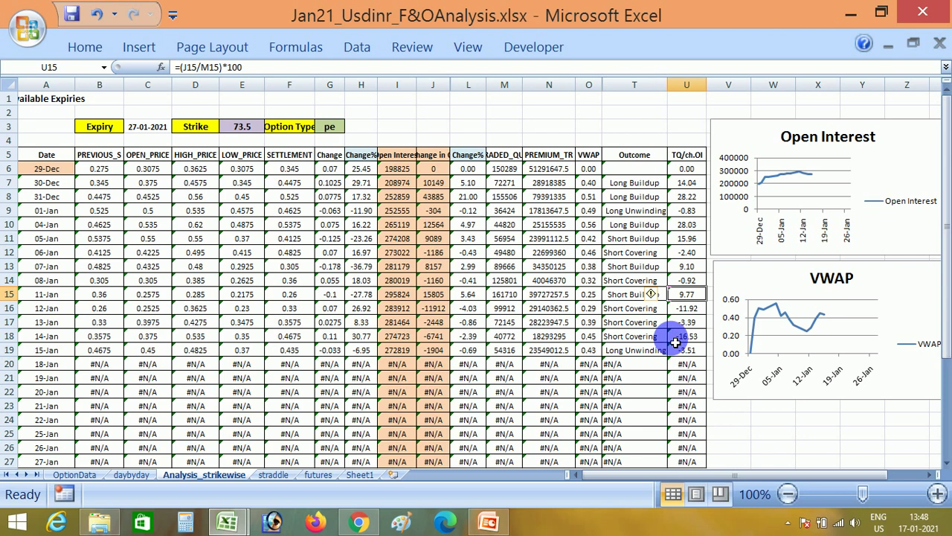
click(433, 308)
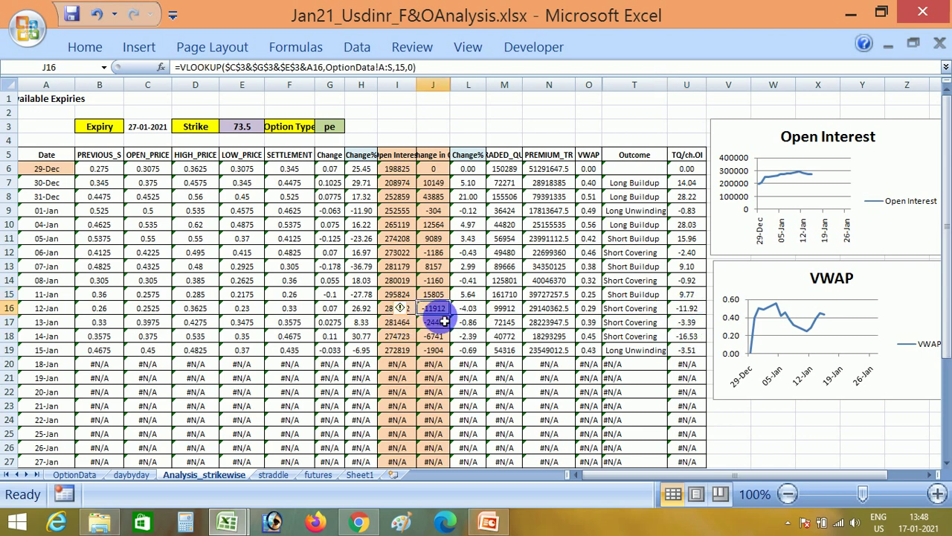
click(691, 310)
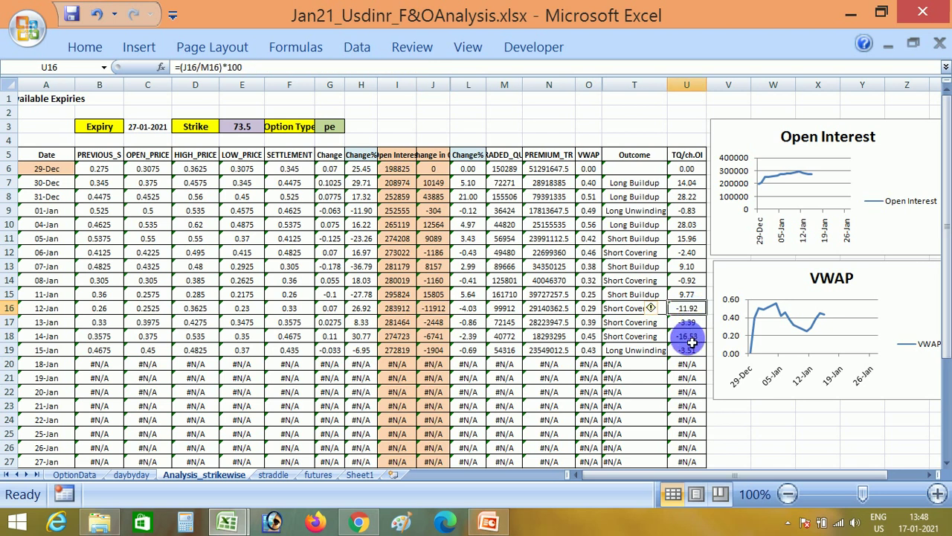
click(445, 310)
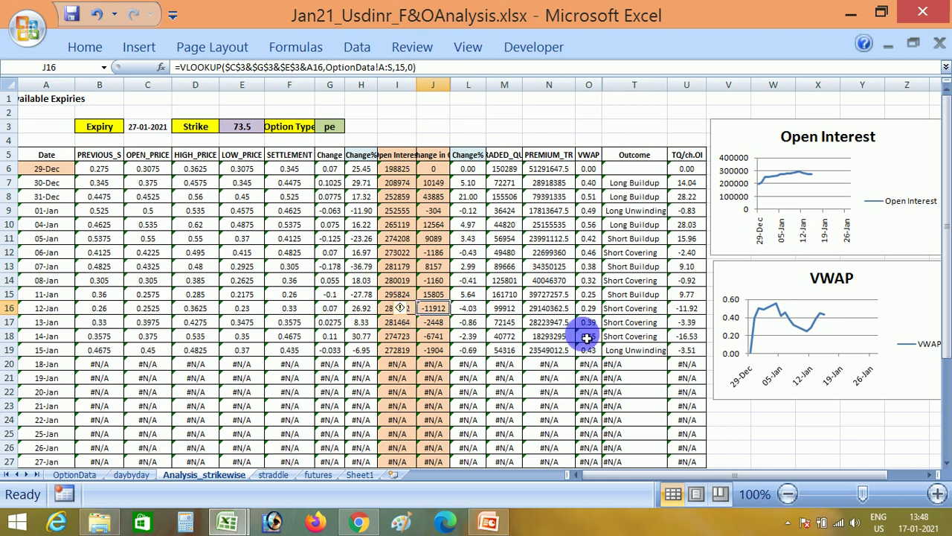
click(434, 338)
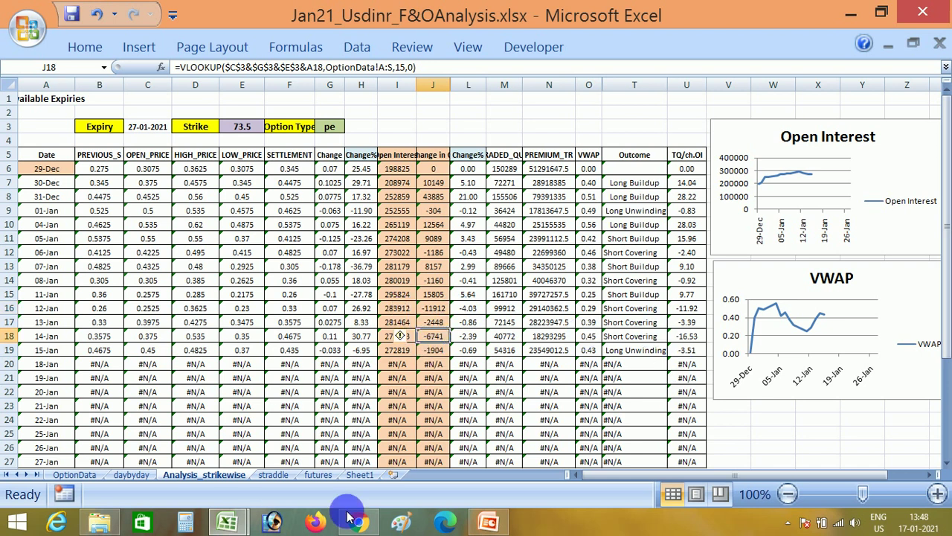
mouse_move(372, 527)
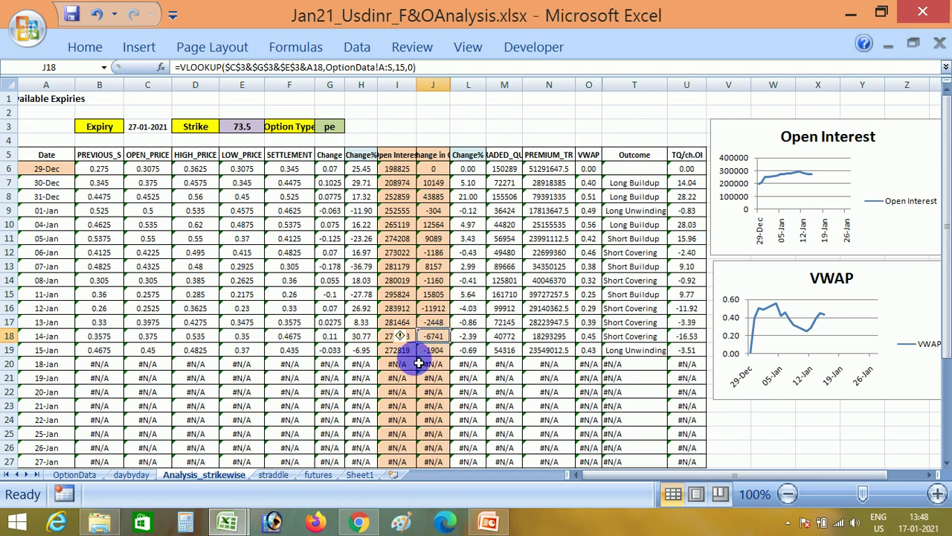
- Examine the 73.5 put's open interest for 15-Jan and compare its VWAP across 04-Jan, 11-Jan and 15-Jan
click(405, 353)
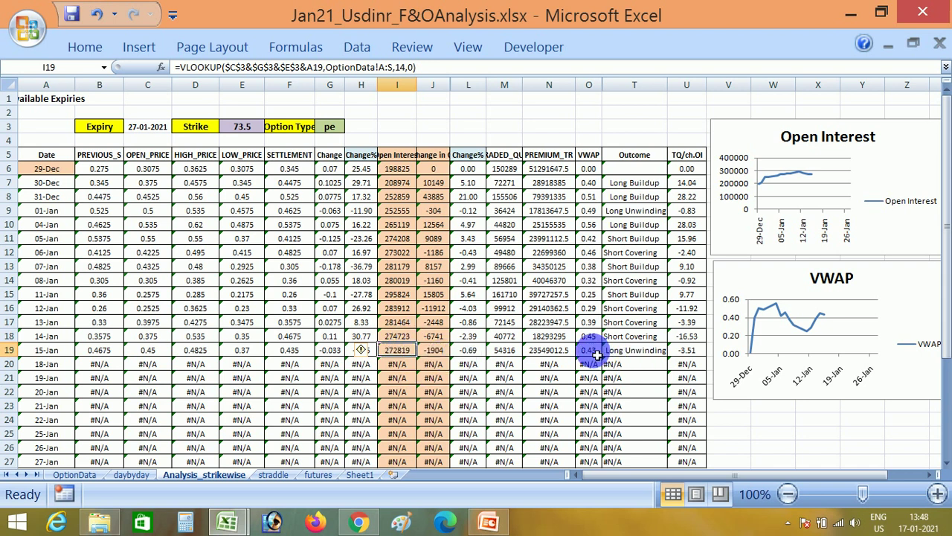
click(589, 350)
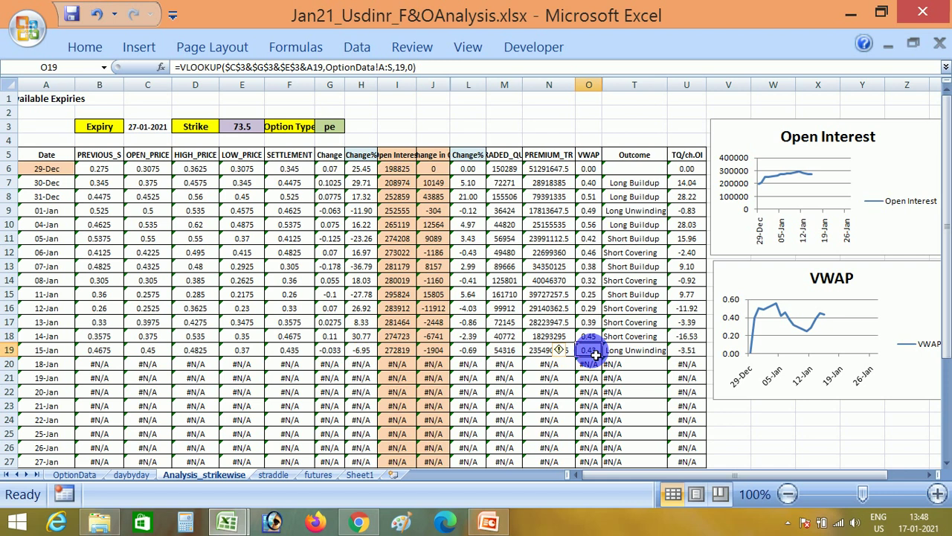
click(600, 294)
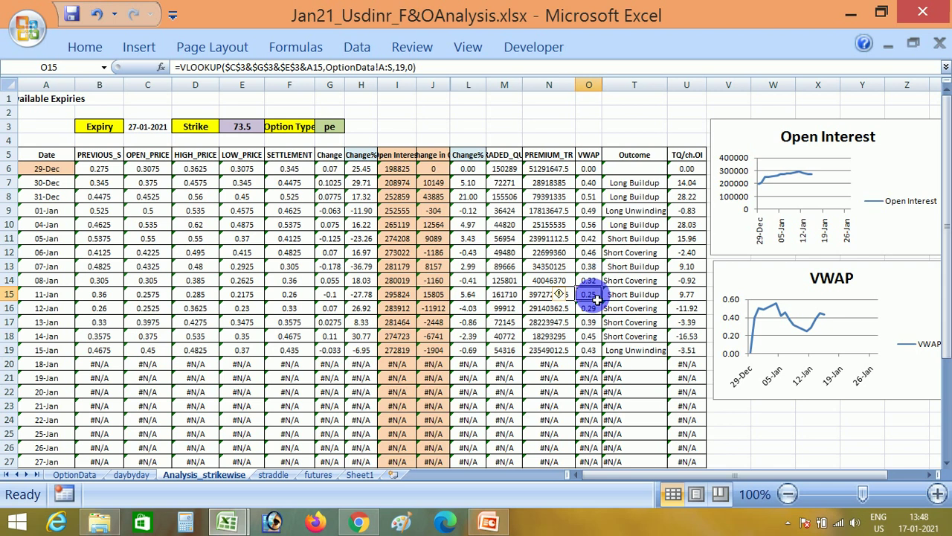
click(592, 354)
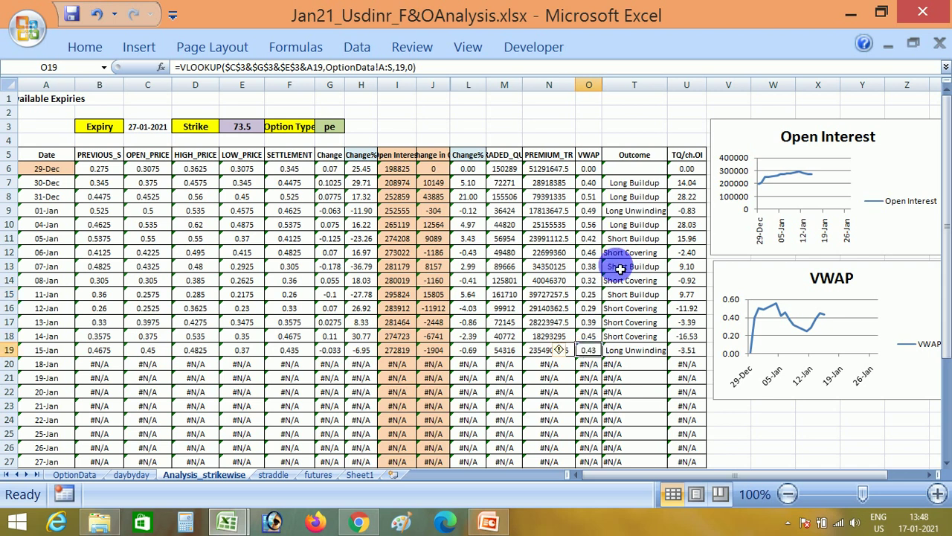
click(589, 224)
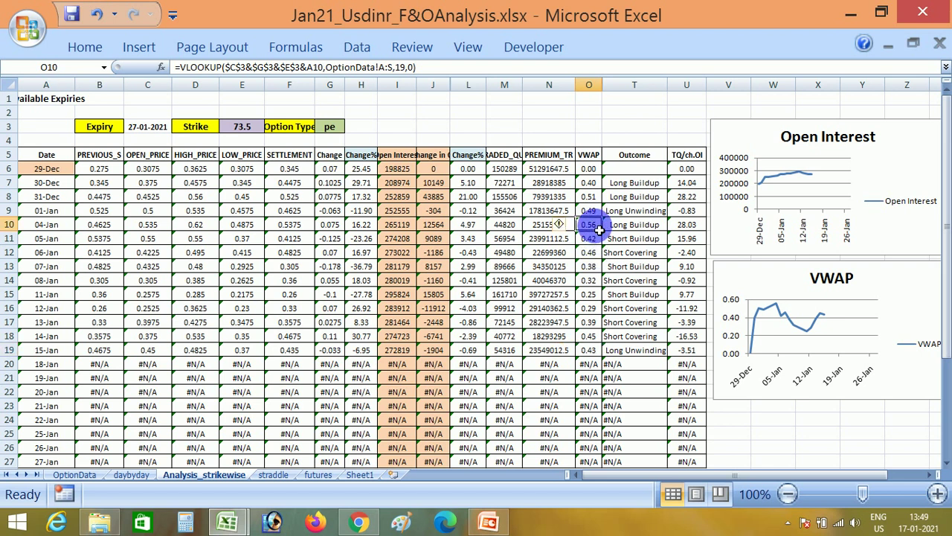
click(597, 353)
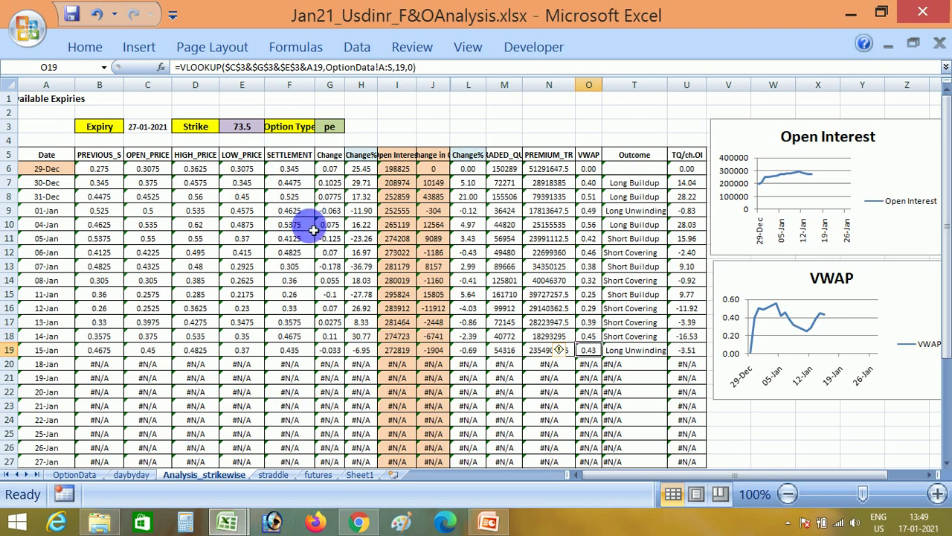
click(309, 252)
- Open the daybyday sheet and review the 11-01-2021 and 15-01-2021 call and put open-interest figures plus the Top 10 Premiums table
click(131, 475)
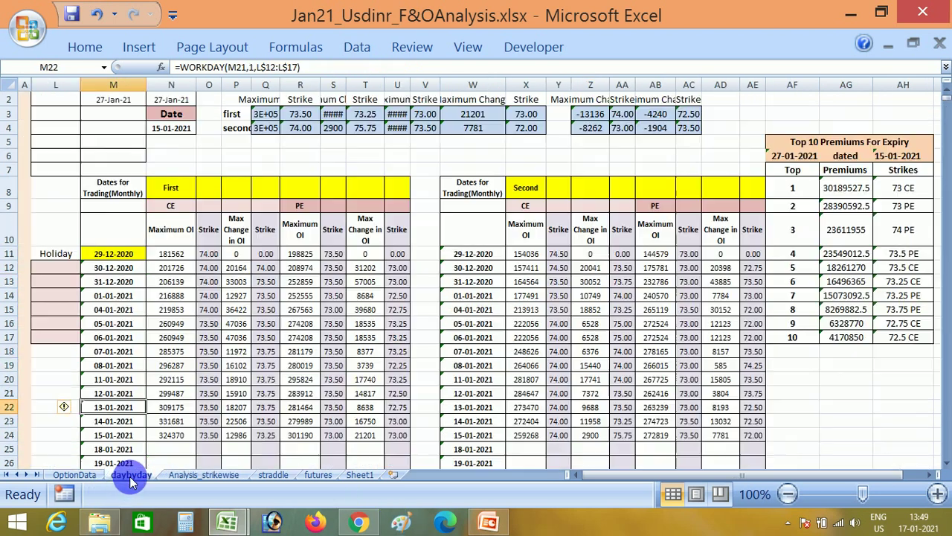
click(256, 380)
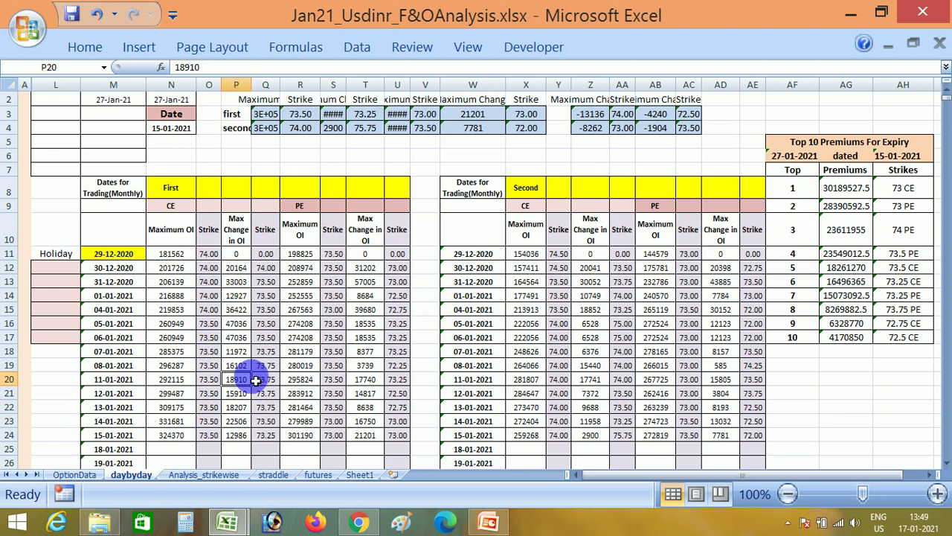
click(187, 438)
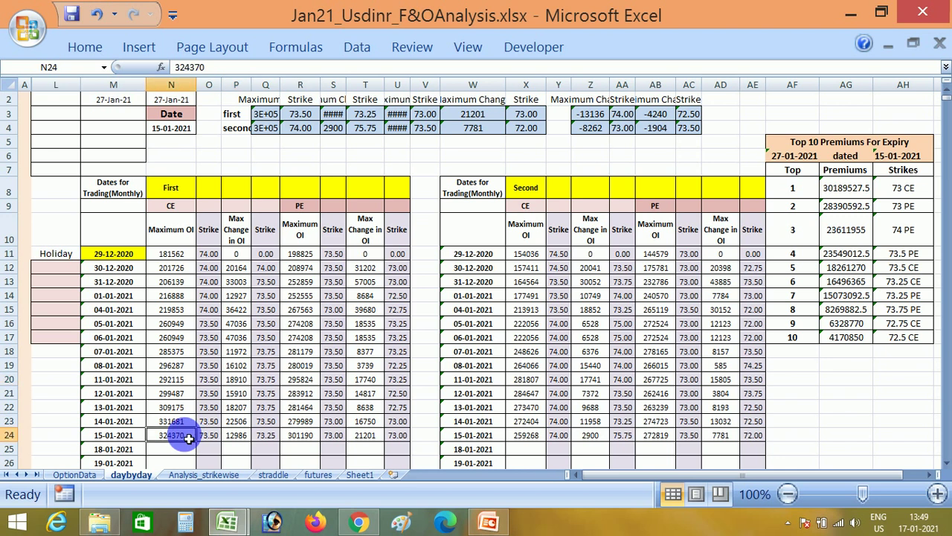
click(336, 439)
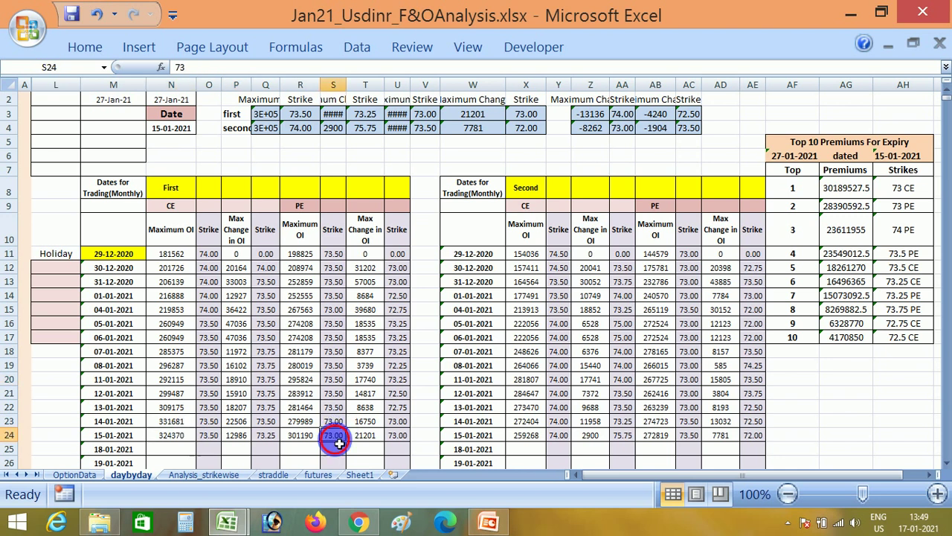
click(316, 441)
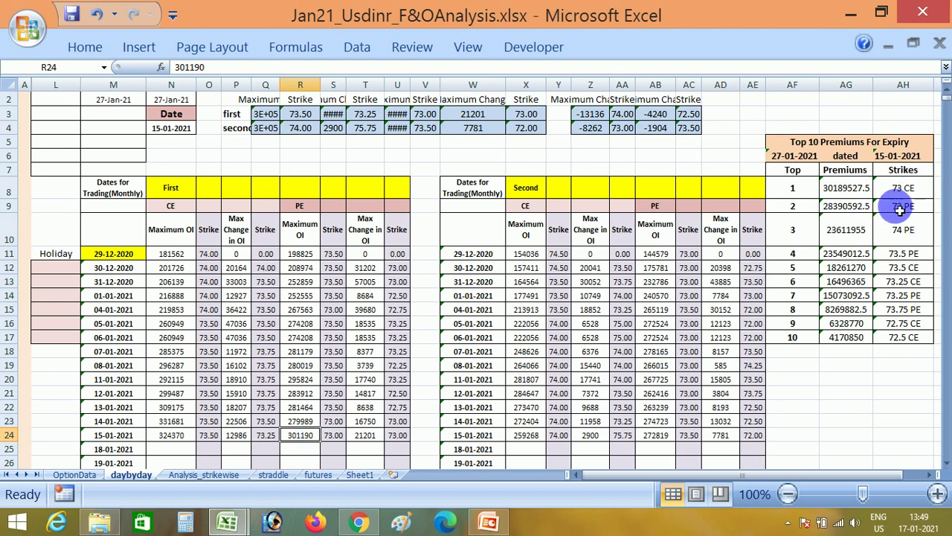
click(847, 241)
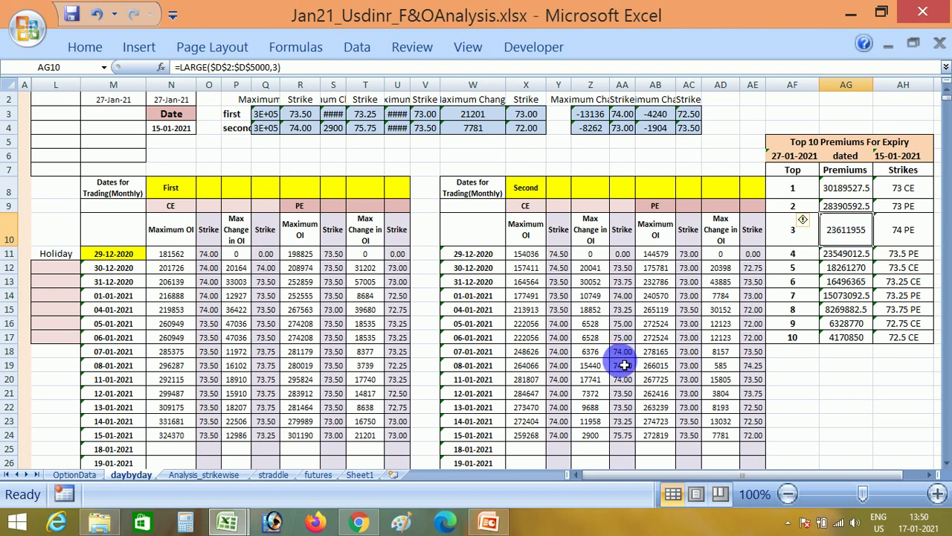
- Open the straddle sheet, set Select Date to 14/1, and inspect the strikewise open-interest change chart
click(275, 474)
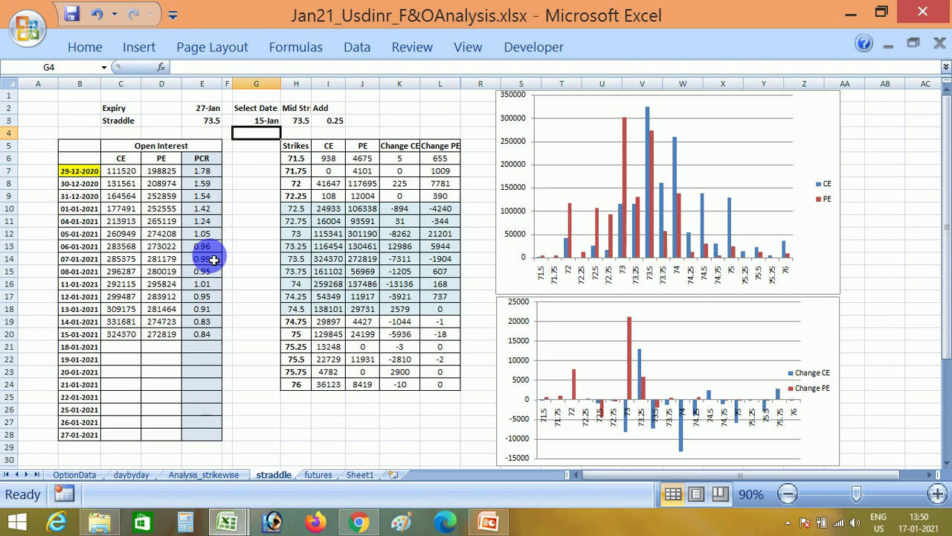
click(269, 120)
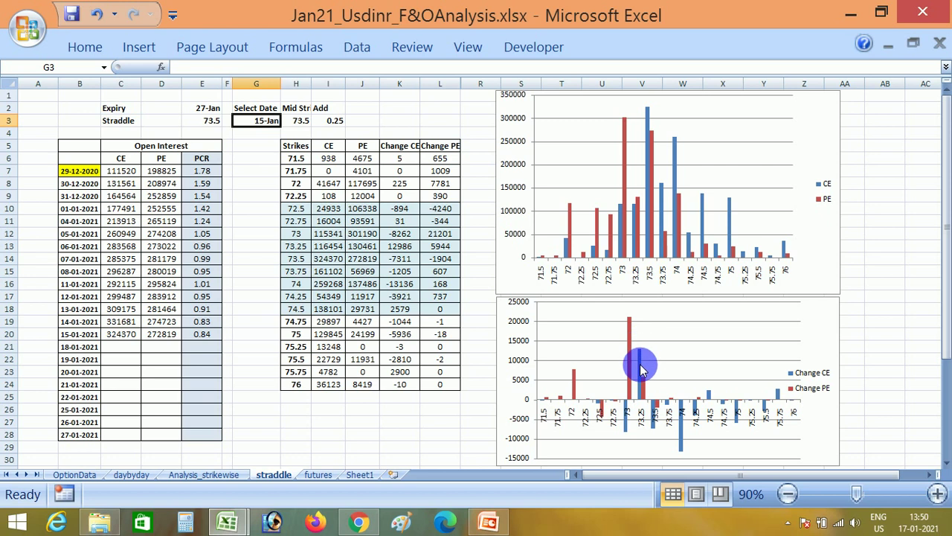
text(14)
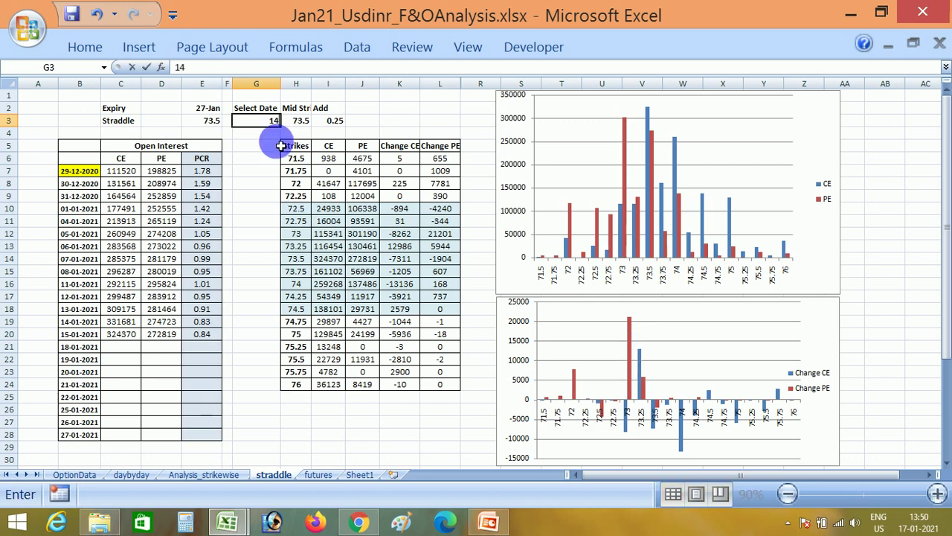
text(/1)
key(Return)
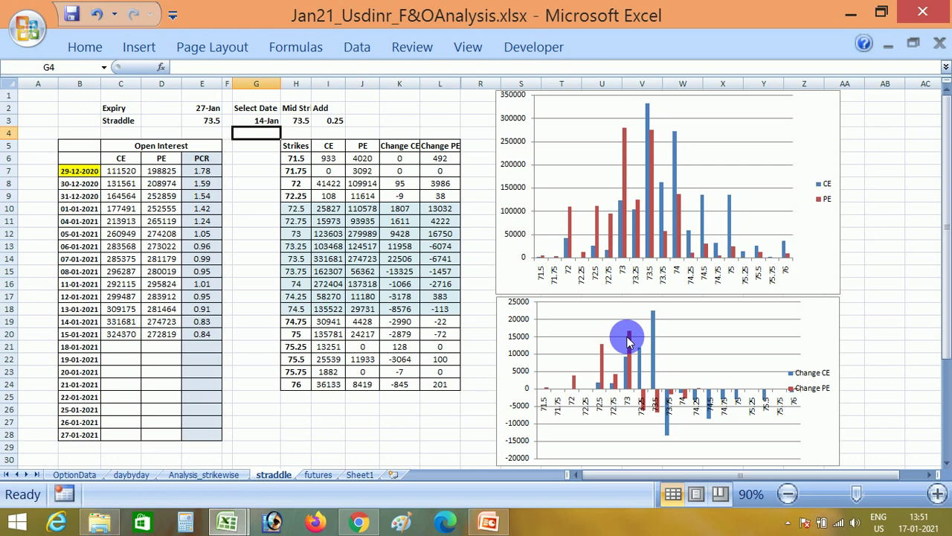
- Set the straddle sheet's Select Date to 15/1 and compare the strikewise change in open interest
key(Up)
text(1)
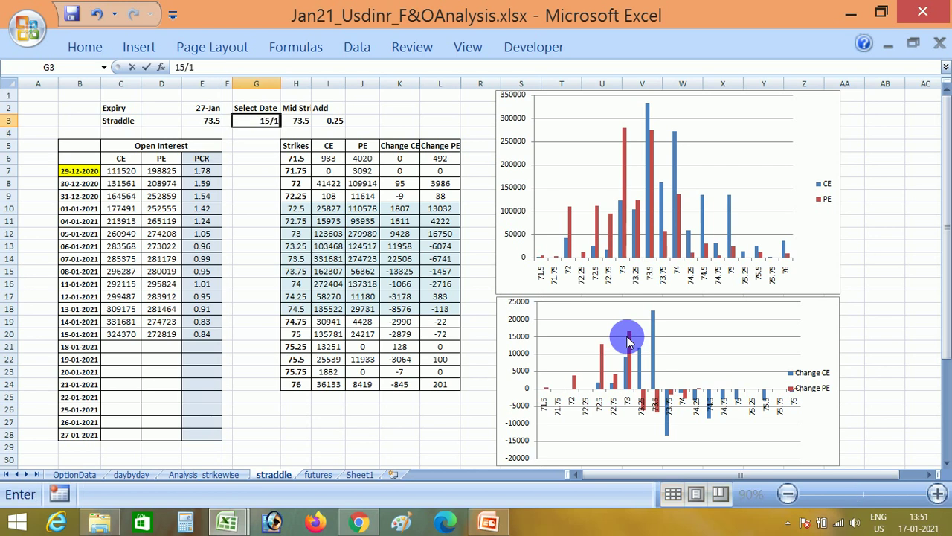
text(5/1)
key(Return)
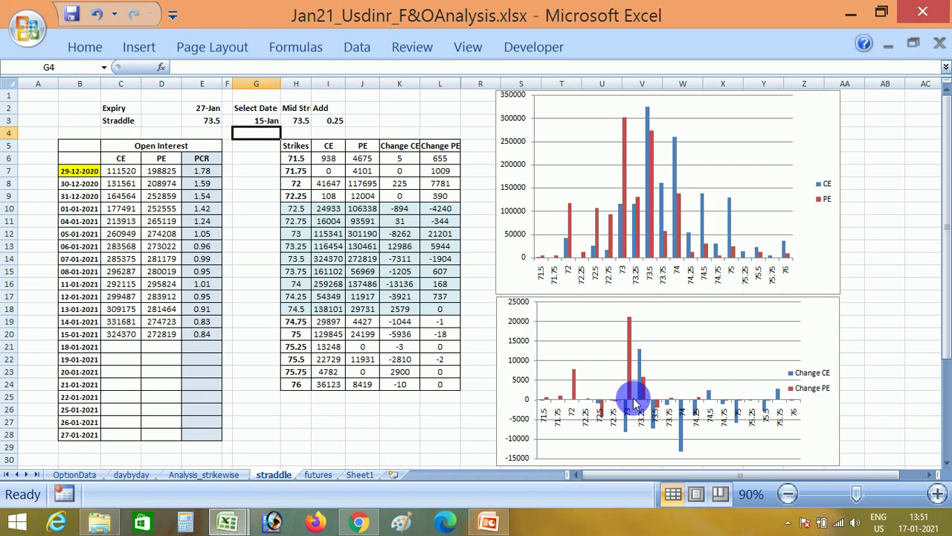
- Switch to the USD/INR futures chart in Chrome and examine the latest candles against the 73.06 line and the rectangle zone
click(360, 522)
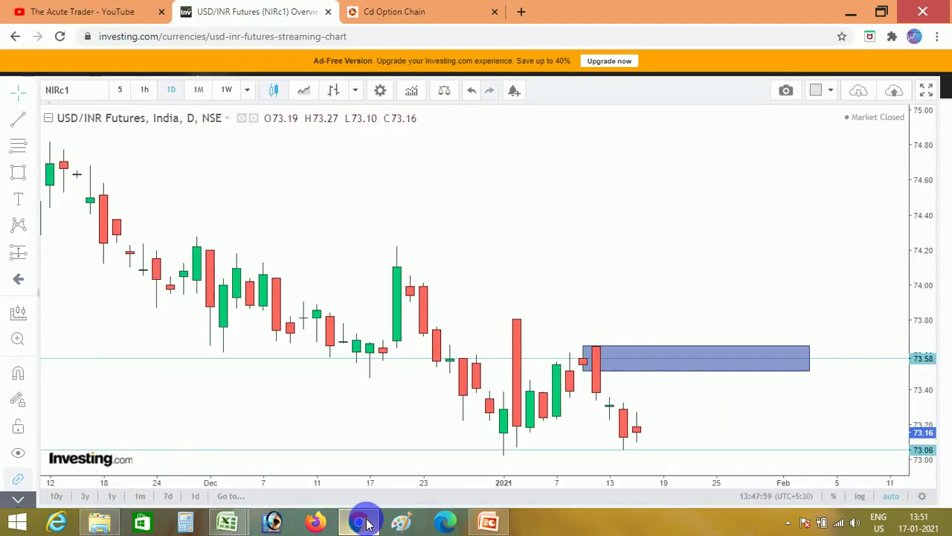
scroll(450, 348, down, 3)
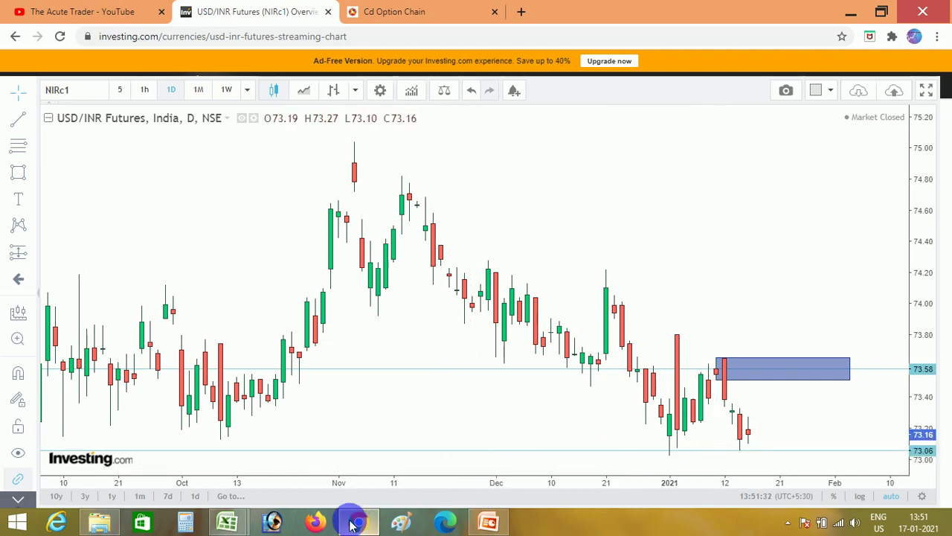
mouse_move(355, 521)
click(354, 440)
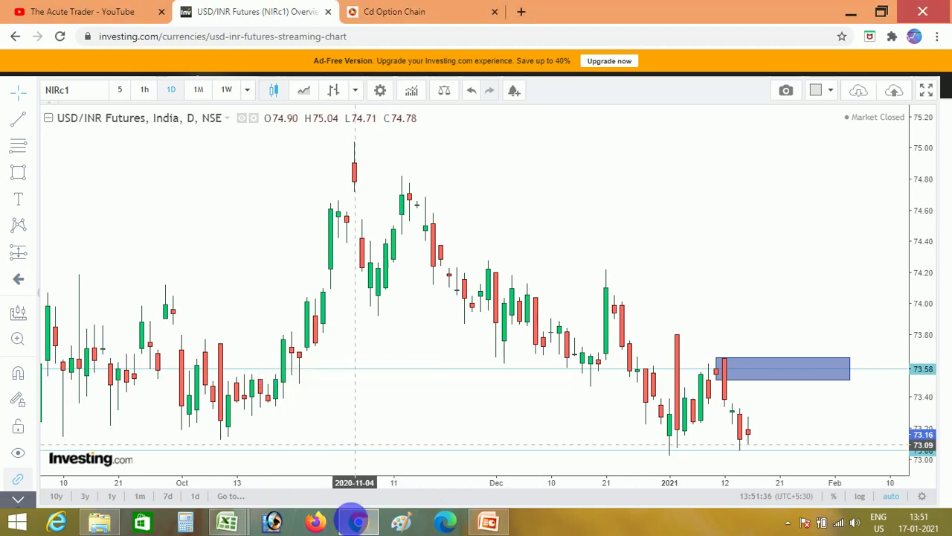
click(489, 523)
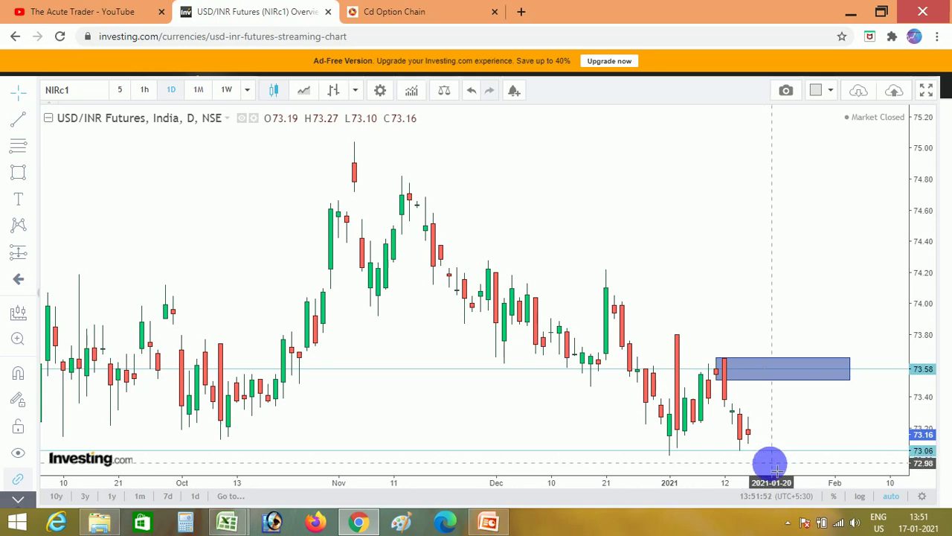
drag(751, 460, 760, 474)
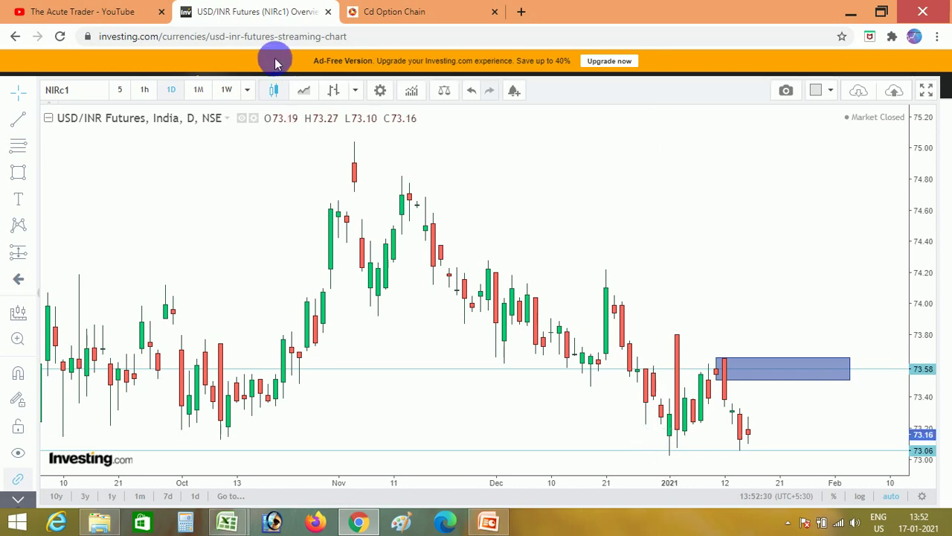
- Open The Acute Trader's YouTube videos page and locate the USDINR Options Consistent Income Strategy video
click(83, 13)
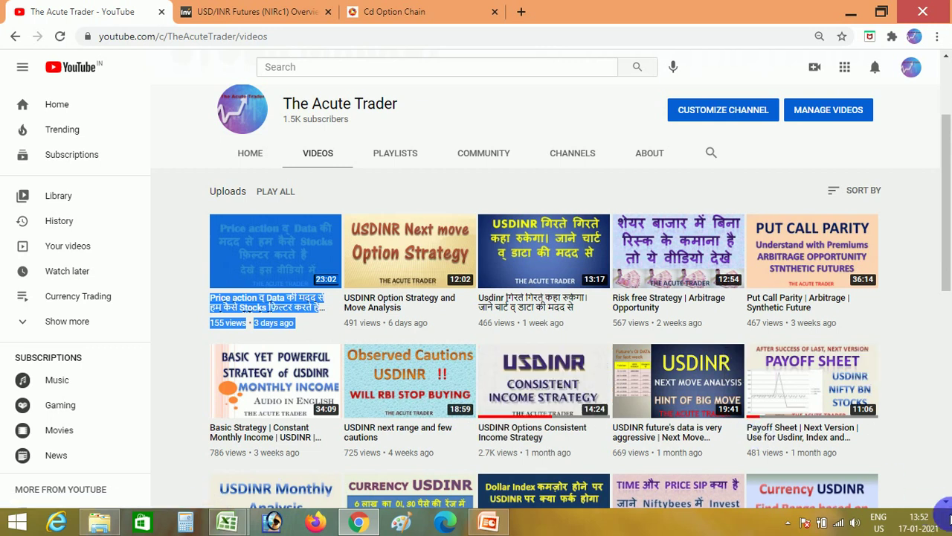
scroll(947, 503, down, 1)
mouse_move(563, 316)
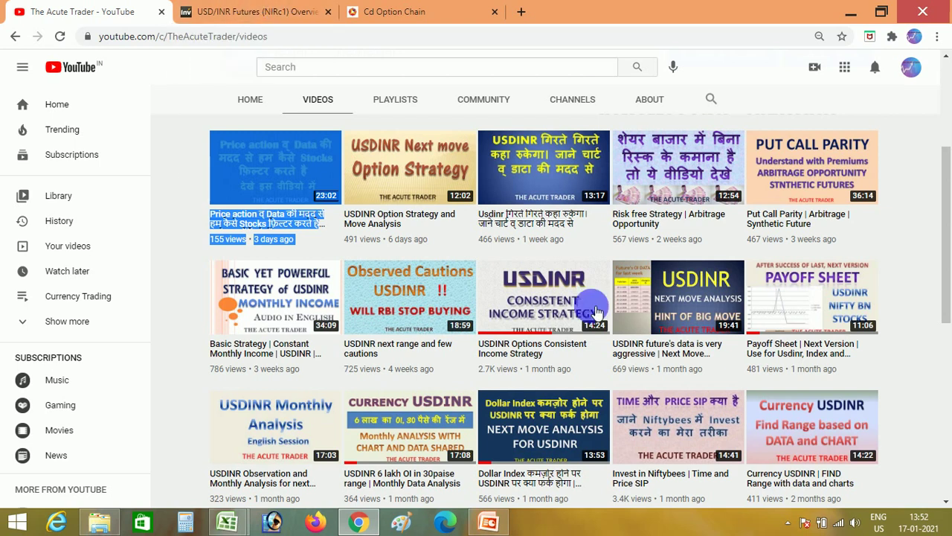
mouse_move(513, 299)
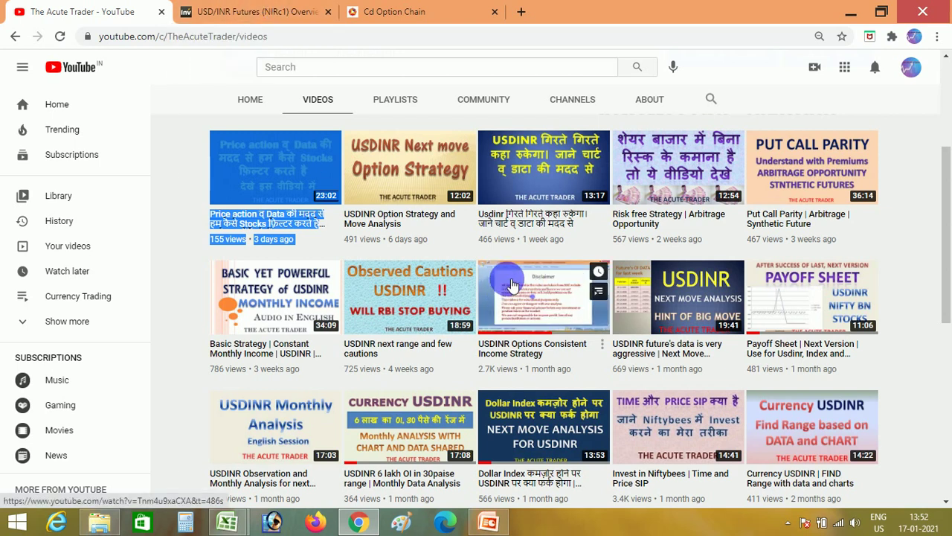
- Revisit the futures chart and the NSE USDINR option chain, and switch to the Payoff_graph_newversion.xlsx workbook in Excel
click(273, 9)
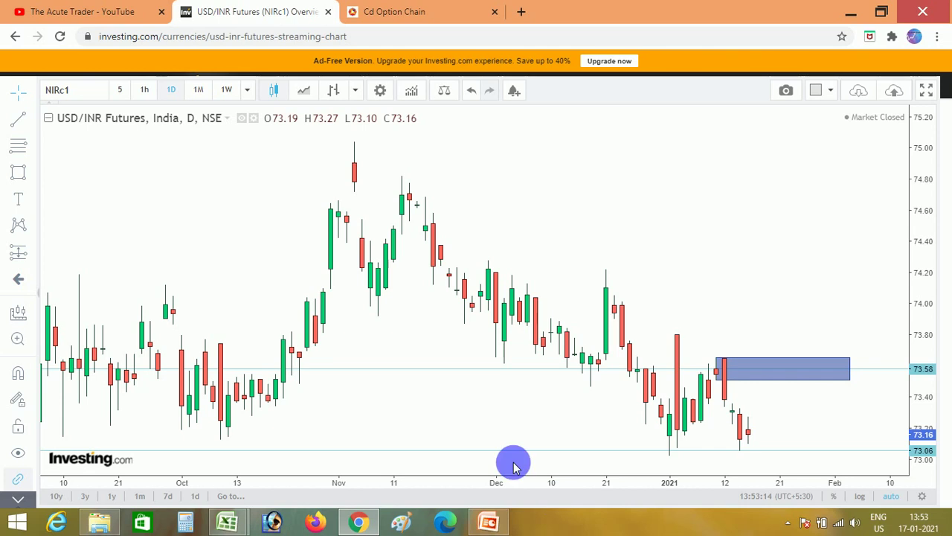
click(405, 13)
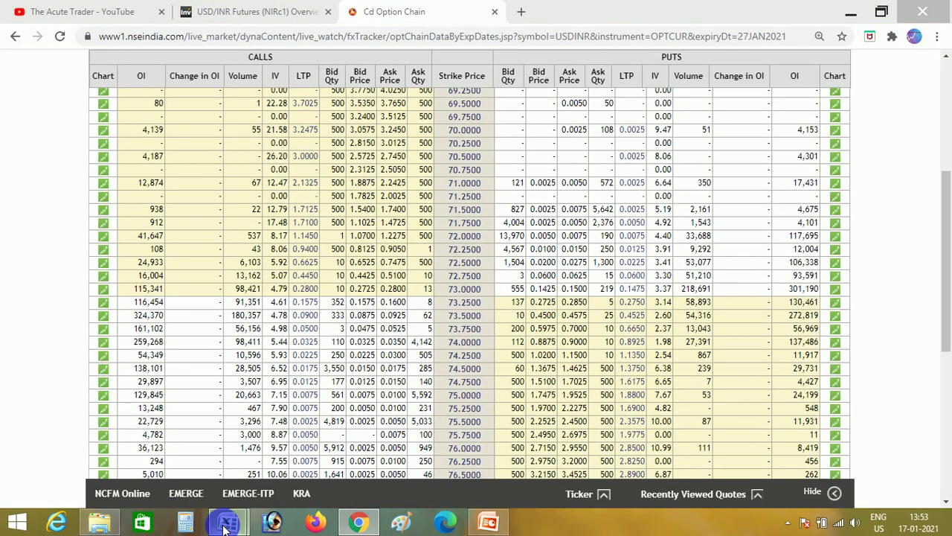
mouse_move(227, 520)
click(311, 452)
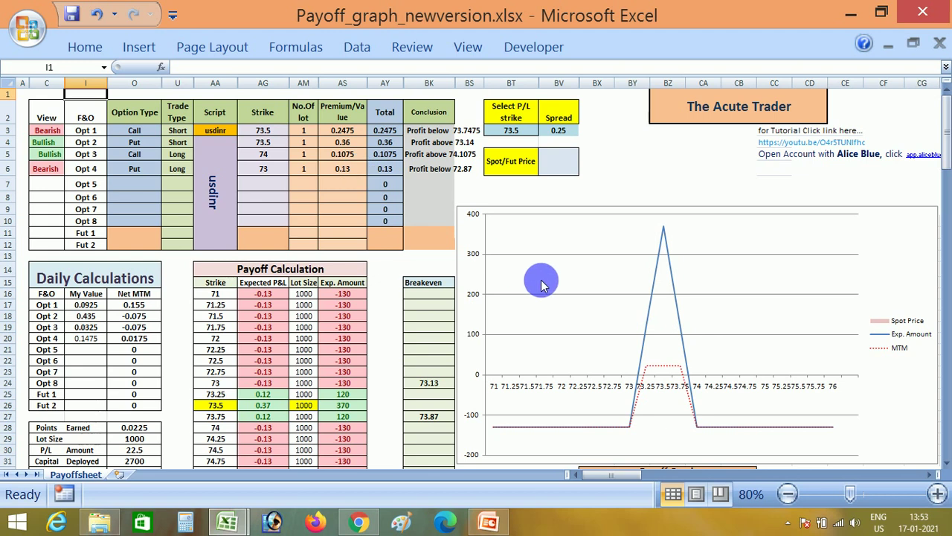
- Review the Daily Calculations on the Payoffsheet: the Opt 3 value, capital deployed, P/L amount and return percentage
click(88, 327)
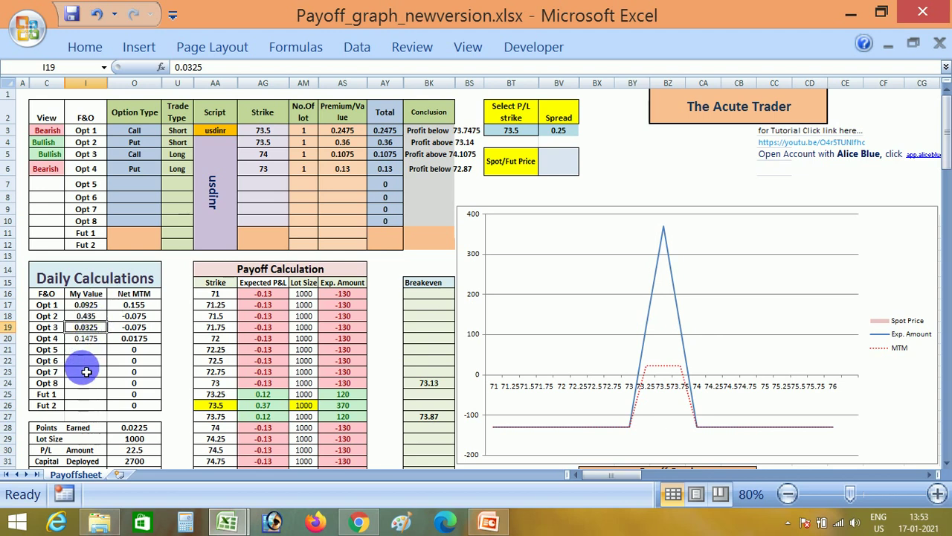
click(152, 461)
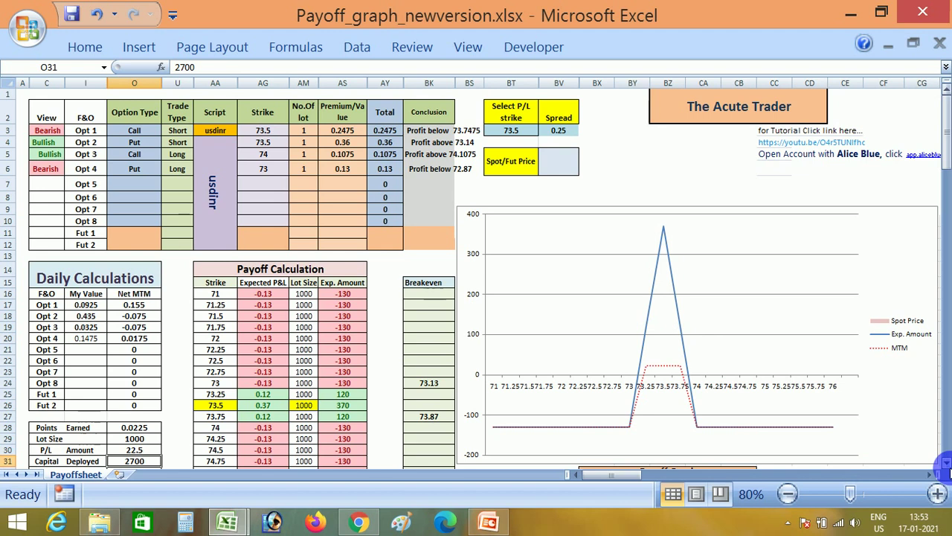
click(945, 462)
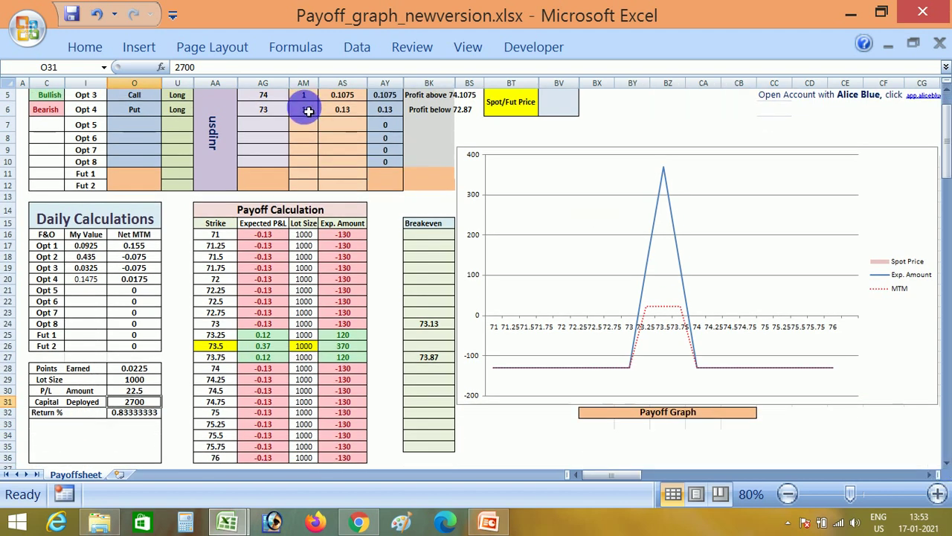
click(136, 398)
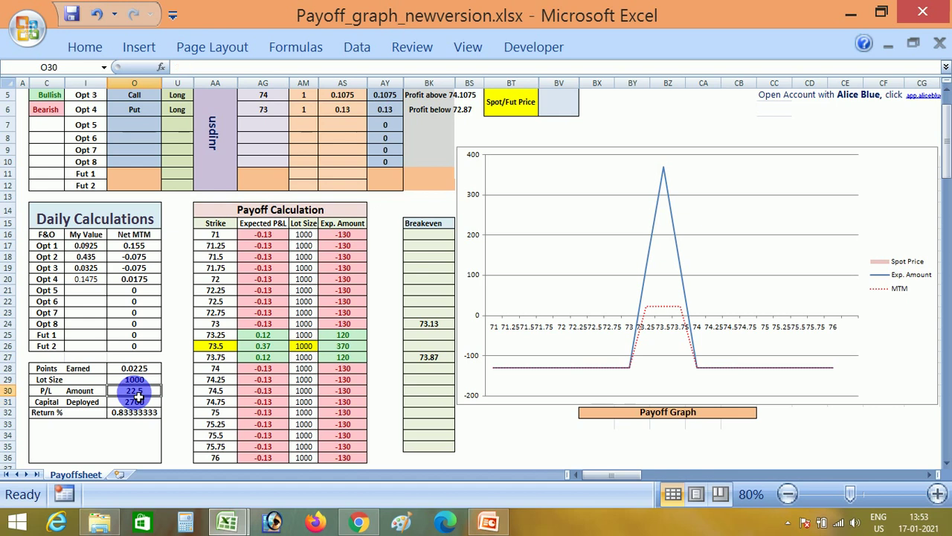
click(145, 391)
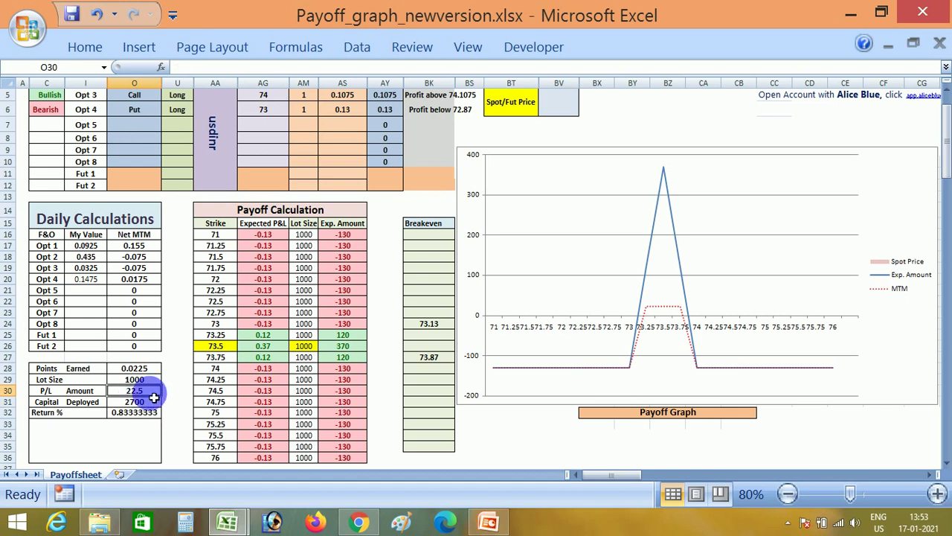
click(130, 423)
drag(130, 423, 142, 414)
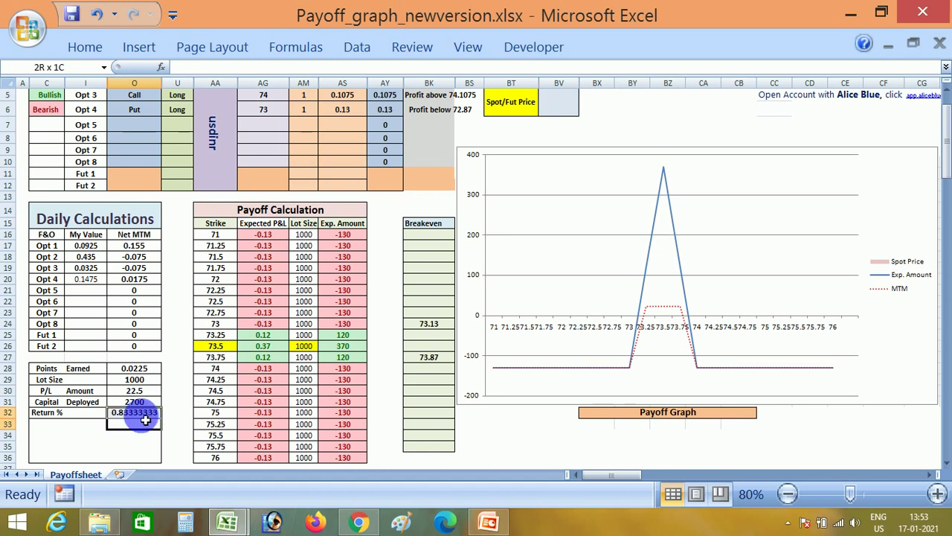
- Inspect the Return % formula in Daily Calculations, then the option legs and the payoff graph
click(146, 415)
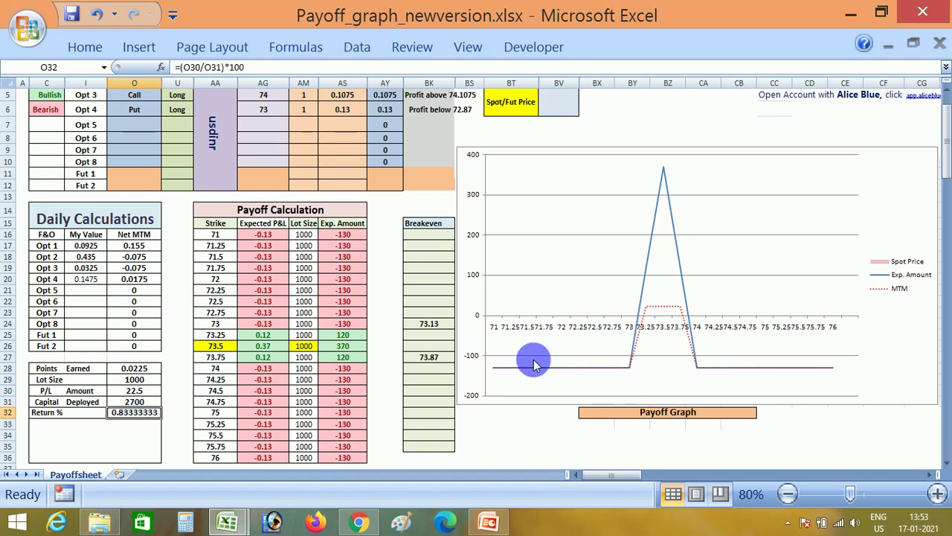
drag(936, 162, 942, 112)
click(304, 189)
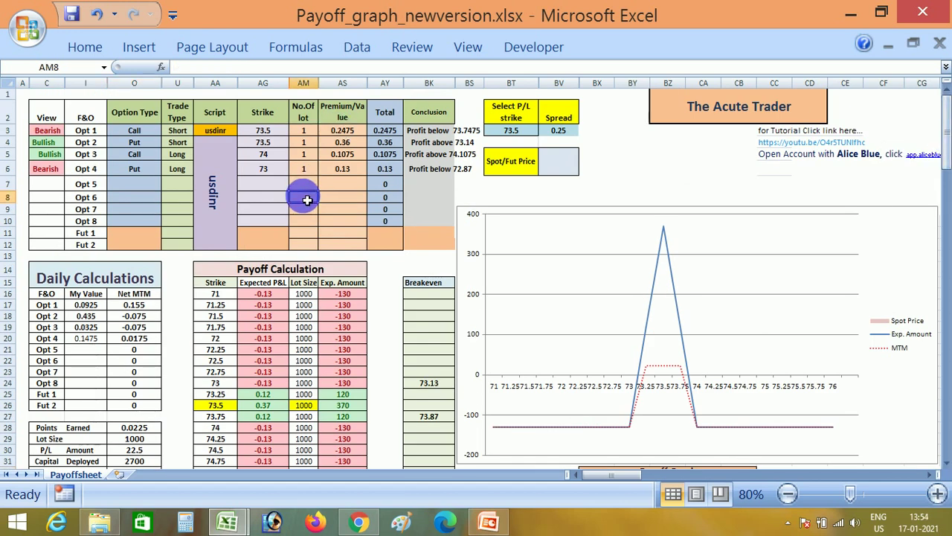
click(307, 198)
key(Left)
key(Left)
key(Left)
key(Left)
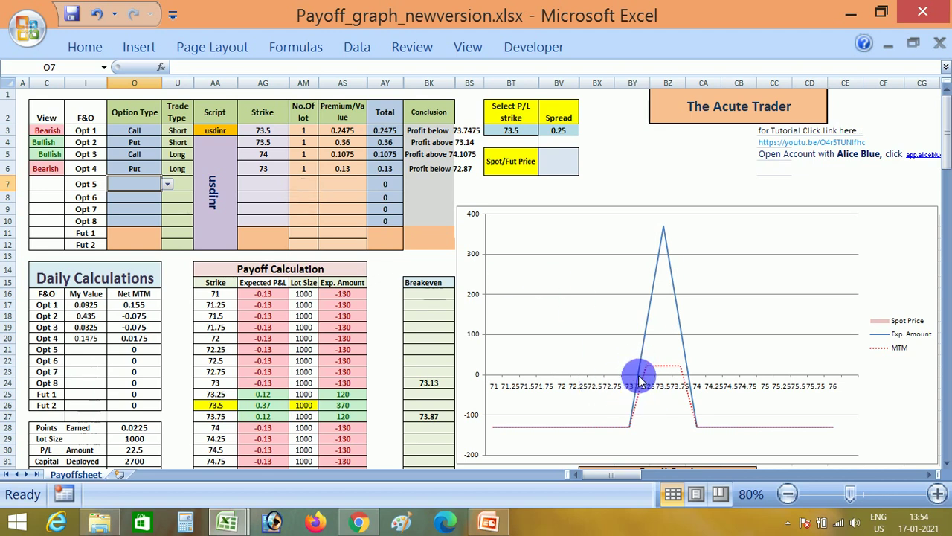
- Set the Spot/Fut Price to 73.25
click(565, 164)
text(7)
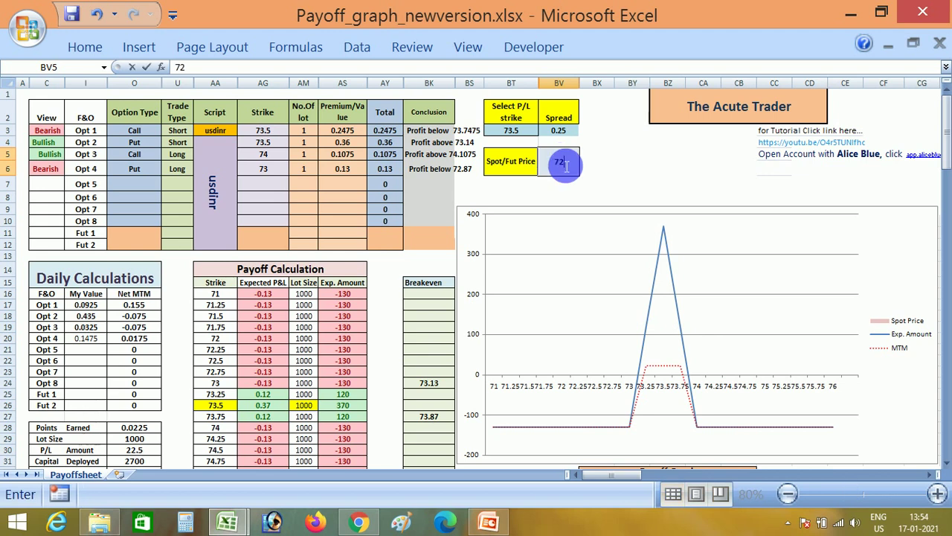
text(3.25)
key(Return)
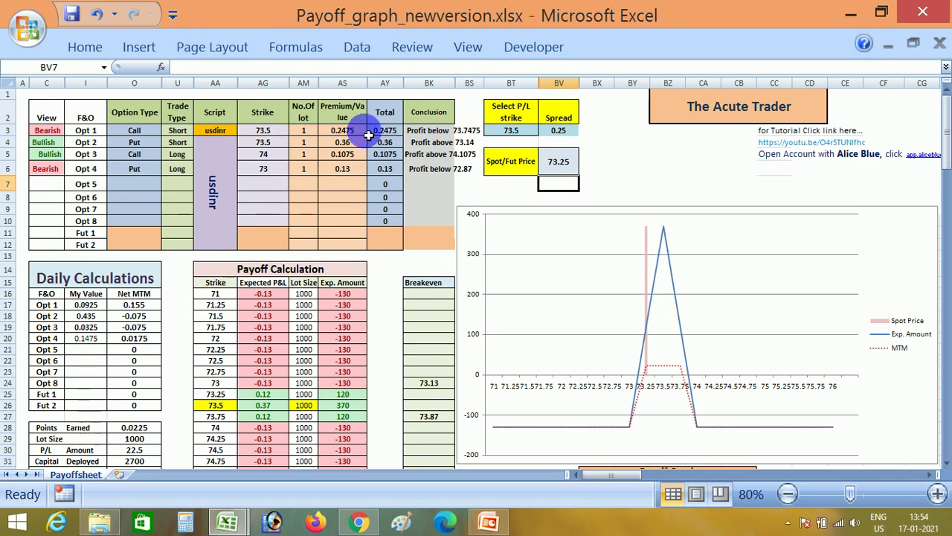
- Check the call premiums around the 73.25 to 73.75 strikes in the NSE option chain in Chrome, and return to the Excel payoff workbook
click(185, 429)
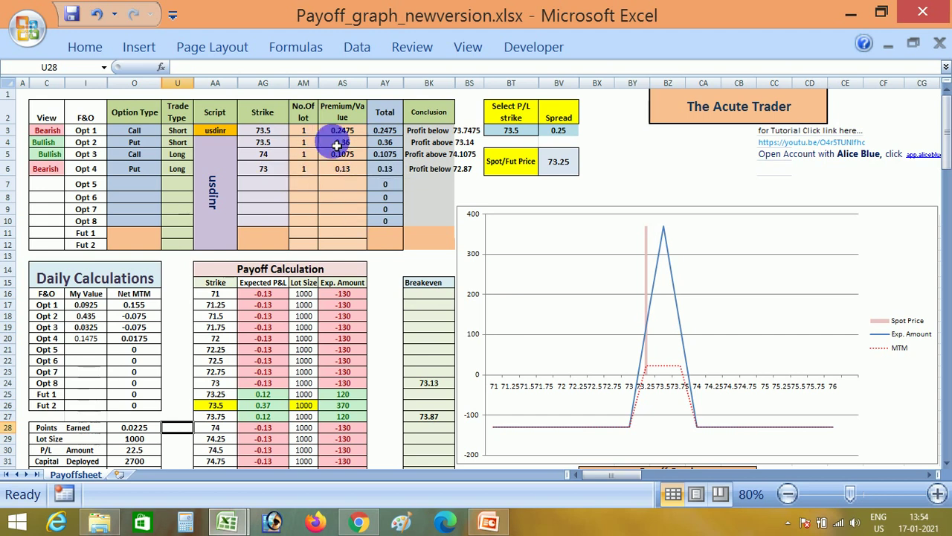
click(276, 189)
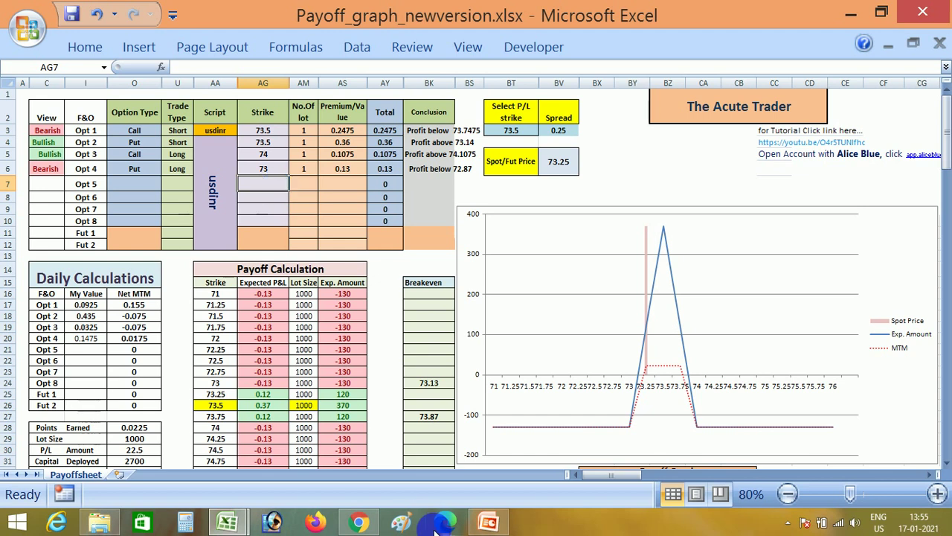
click(358, 522)
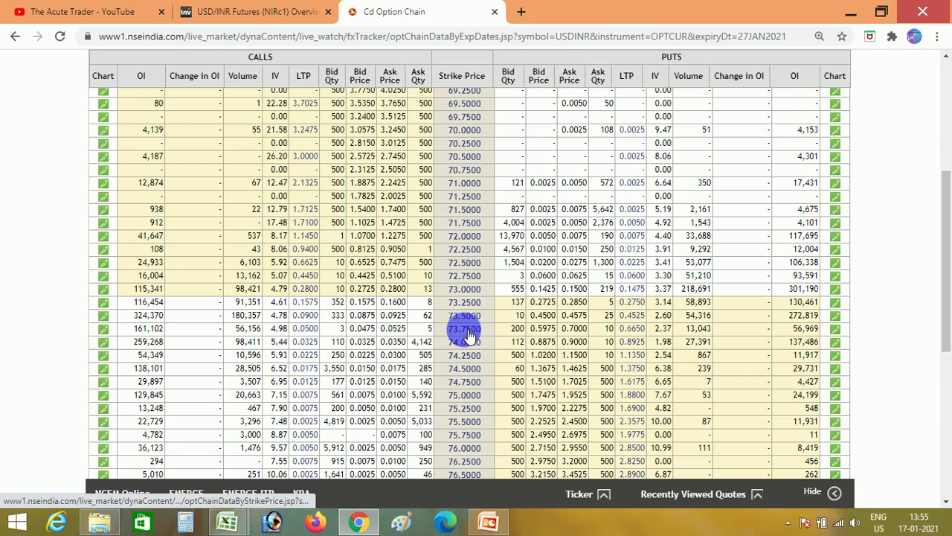
key(alt+Tab)
- Set the option type of both Opt 5 and Opt 6 to Call
click(191, 186)
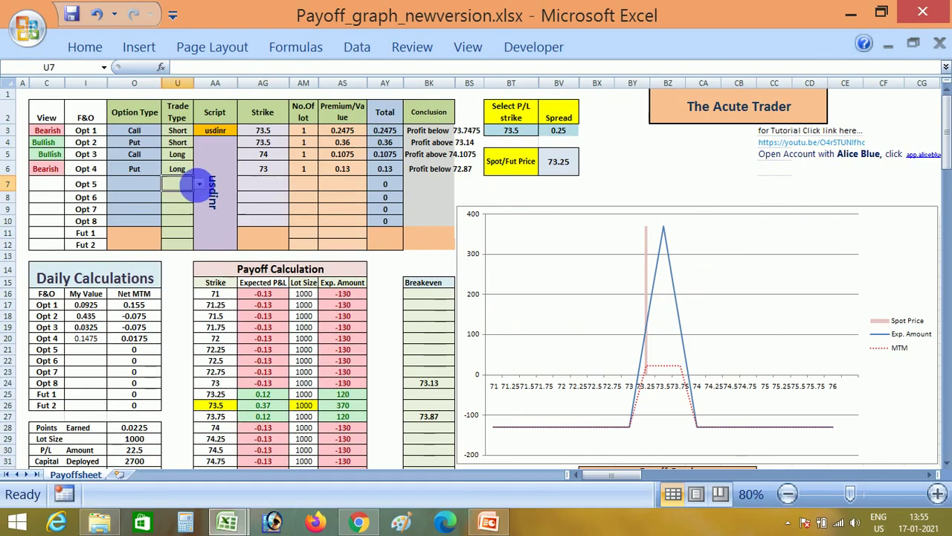
key(Left)
key(alt+Down)
key(Down)
key(Return)
key(Return)
key(alt)
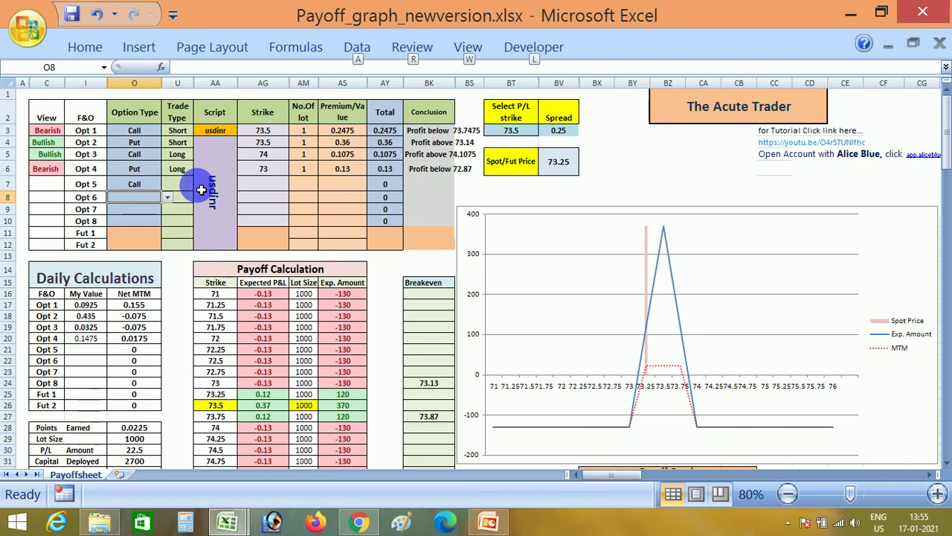
key(f)
key(Escape)
key(alt+Down)
key(Return)
- Set the trade type of Opt 5 to Short and of Opt 6 to Long
click(199, 188)
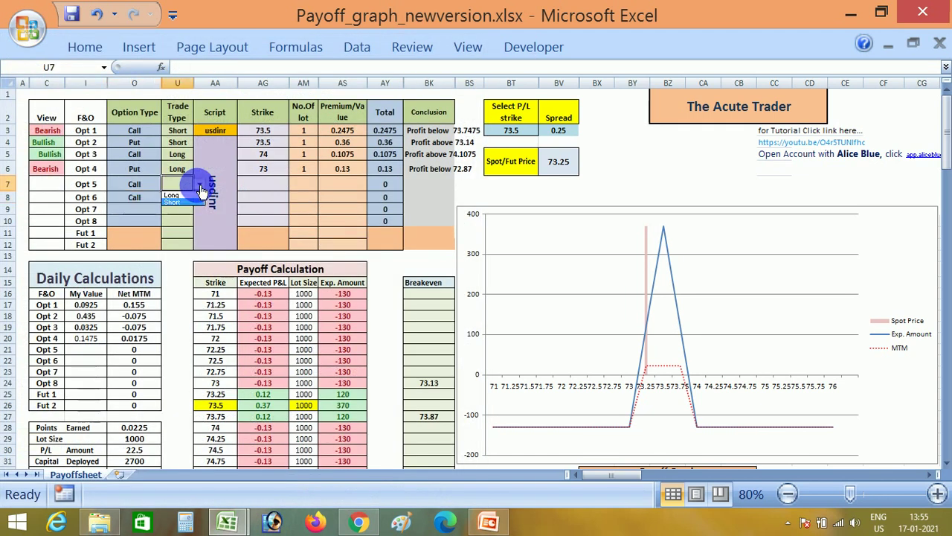
key(Return)
key(Return)
key(Return)
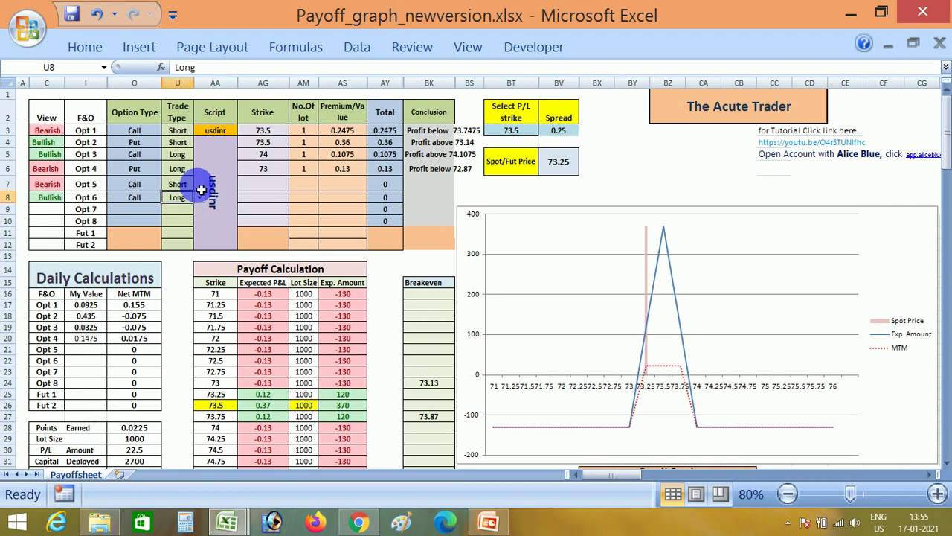
- Enter the strikes 73.25 for Opt 5 and 73.75 for Opt 6
key(Right)
key(Right)
key(Up)
text(73.2)
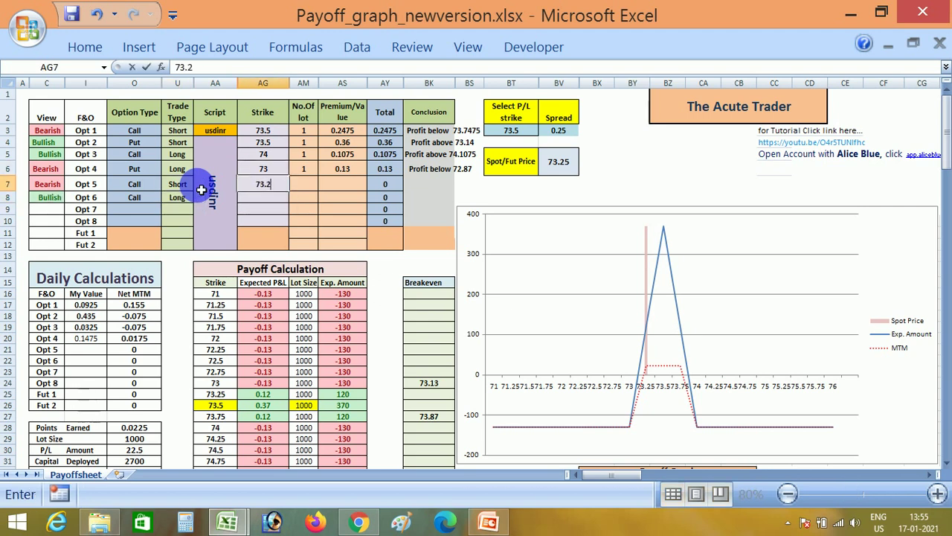
text(5)
key(Return)
text(73.75)
key(ctrl+Return)
- Enter 1 lot for each of Opt 5 and Opt 6, with premiums of 0.1575 and 0.05 respectively
key(Up)
key(Right)
text(1)
key(ctrl+Return)
key(Right)
text(0.05)
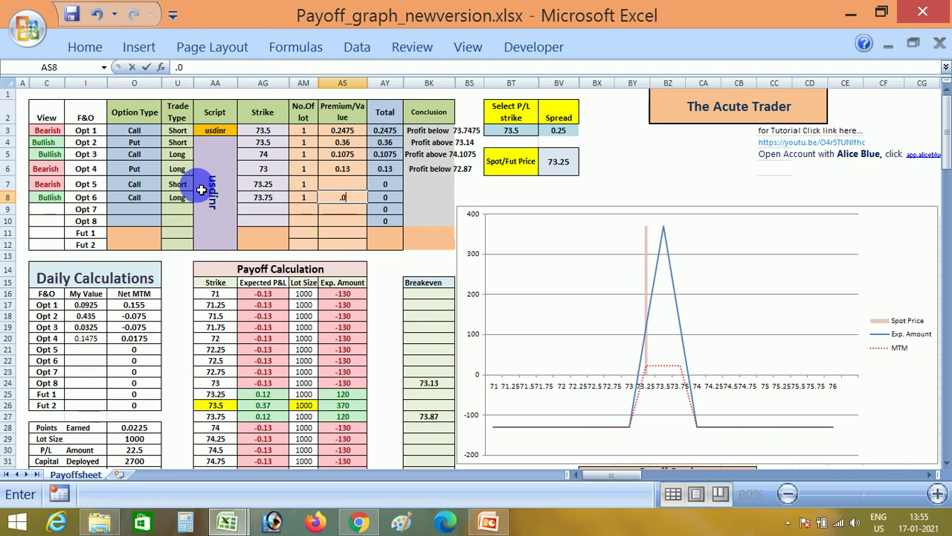
key(ctrl+Return)
key(Up)
text(.)
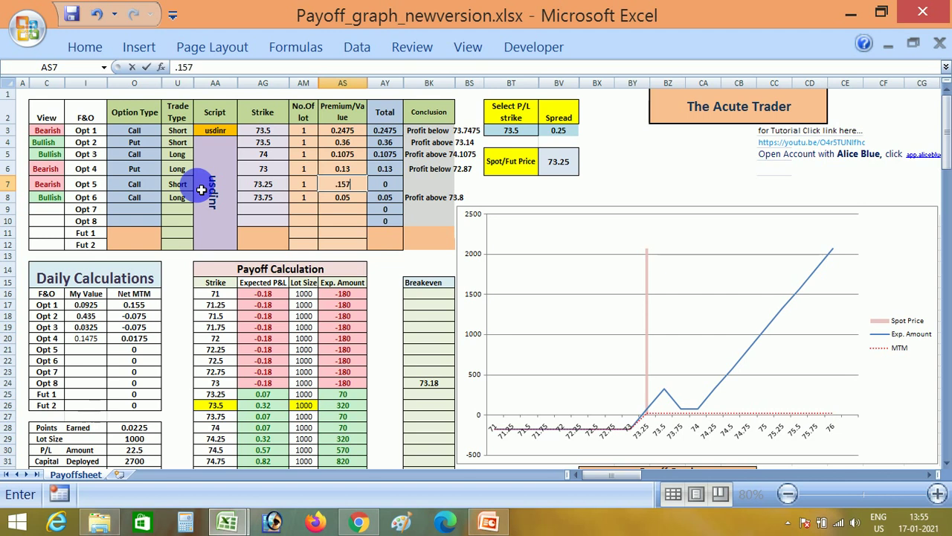
text(1575)
key(Return)
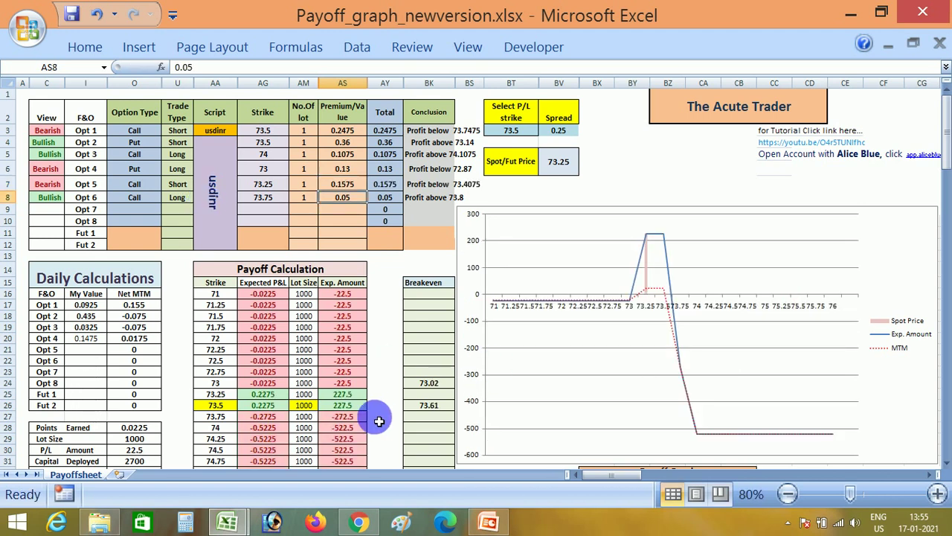
- Examine the breakeven points and the expected amounts across strikes in the Payoff Calculation table for the call spread adjustment
click(429, 392)
mouse_move(428, 393)
mouse_down()
mouse_move(435, 410)
mouse_move(425, 410)
mouse_up()
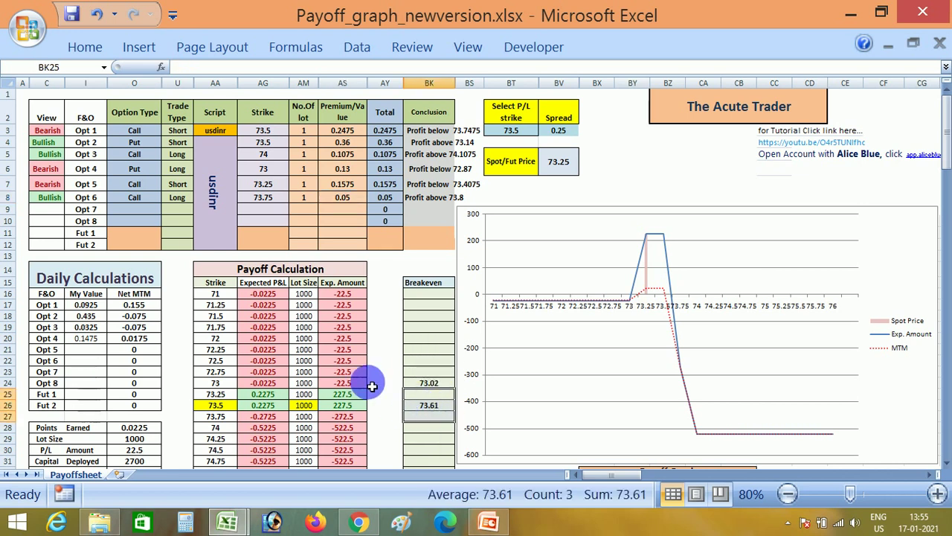
click(339, 349)
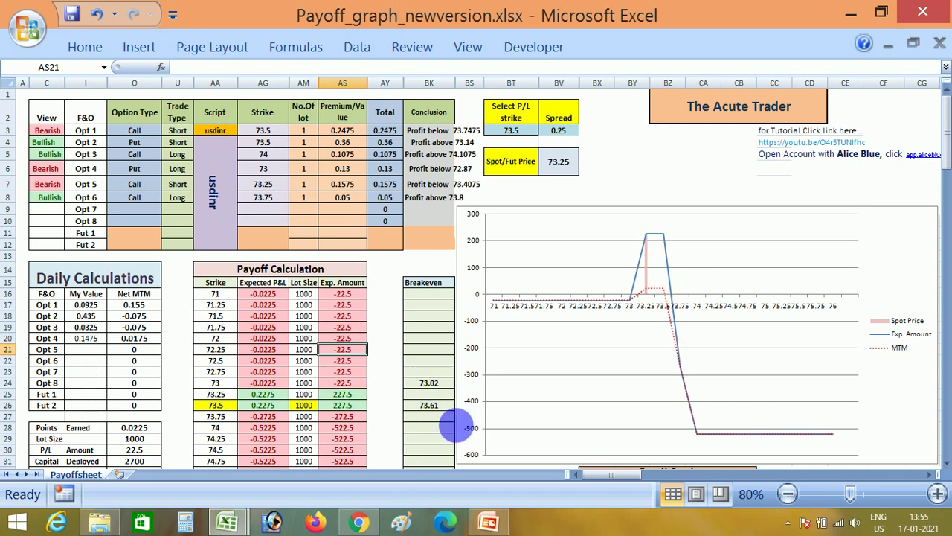
click(440, 416)
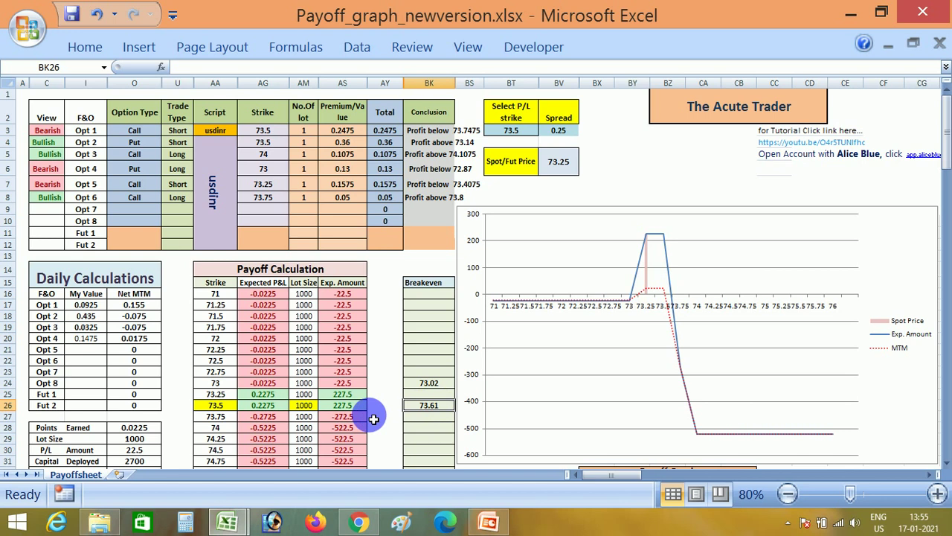
click(349, 450)
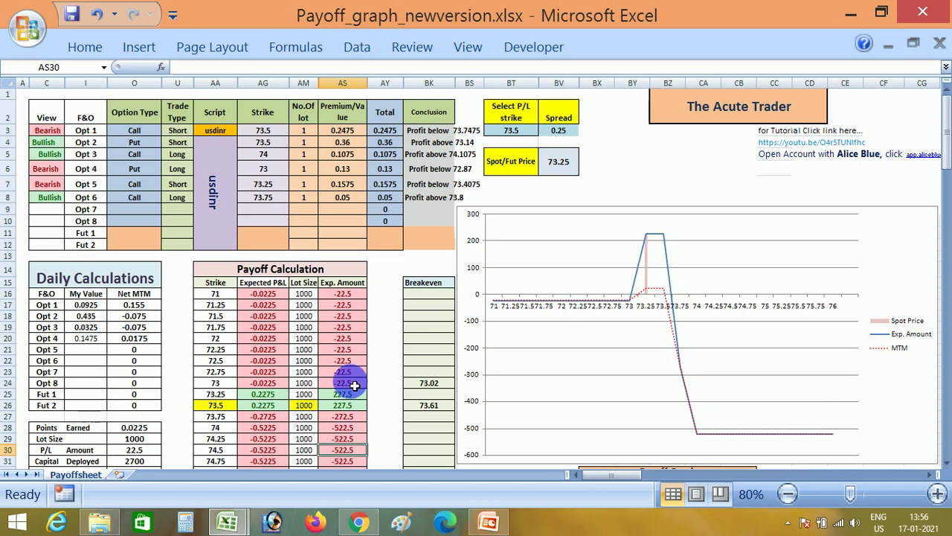
click(228, 406)
click(342, 408)
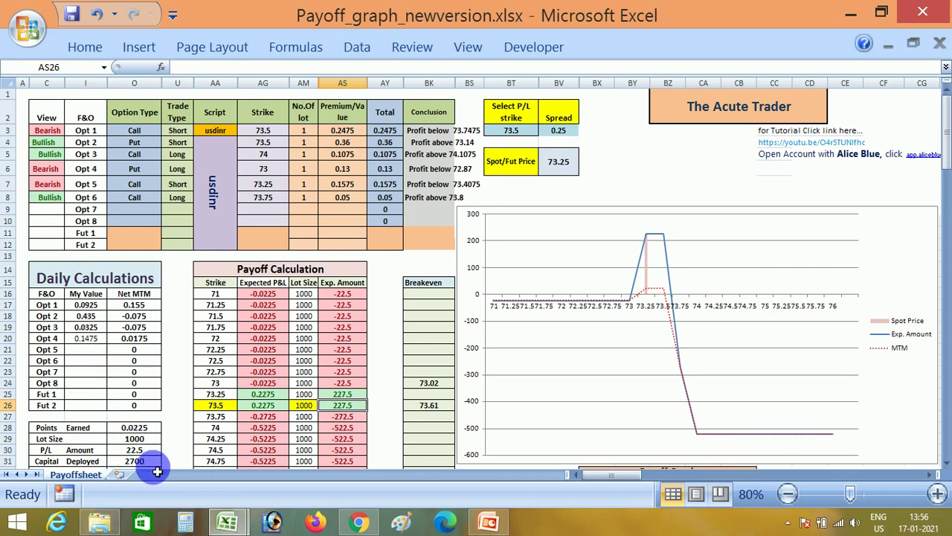
- Clear the premium, lot, strike, trade type and option type entries of Opt 5 and Opt 6
click(306, 197)
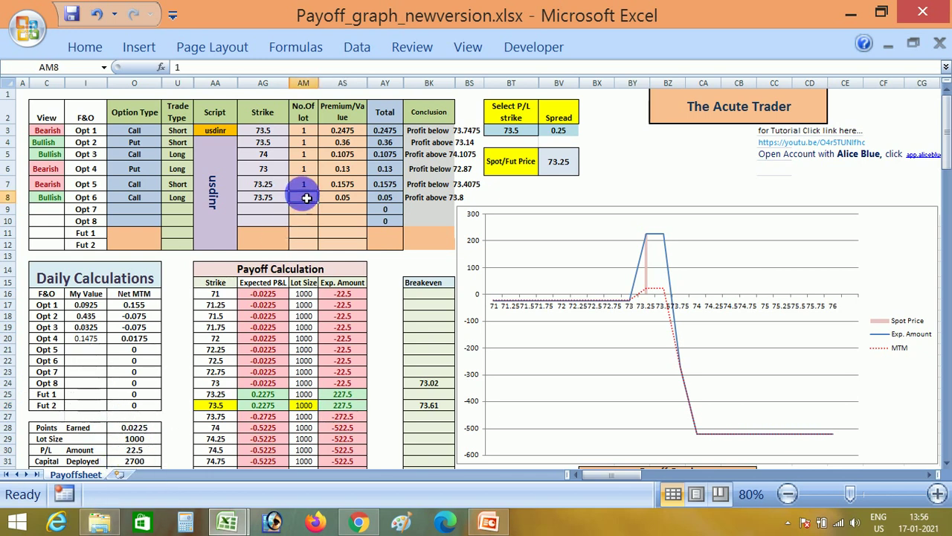
key(Right)
key(shift+Up)
key(Delete)
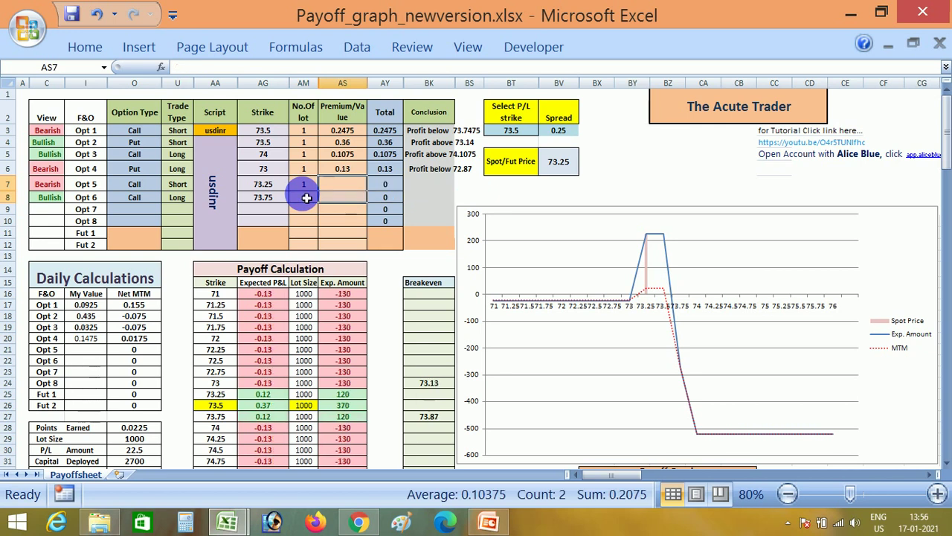
key(Left)
key(Up)
key(shift+Down)
key(Delete)
key(Left)
key(shift+Down)
key(Delete)
key(Left)
key(shift+Down)
key(Delete)
key(Left)
key(shift+Down)
key(Delete)
key(Right)
key(Right)
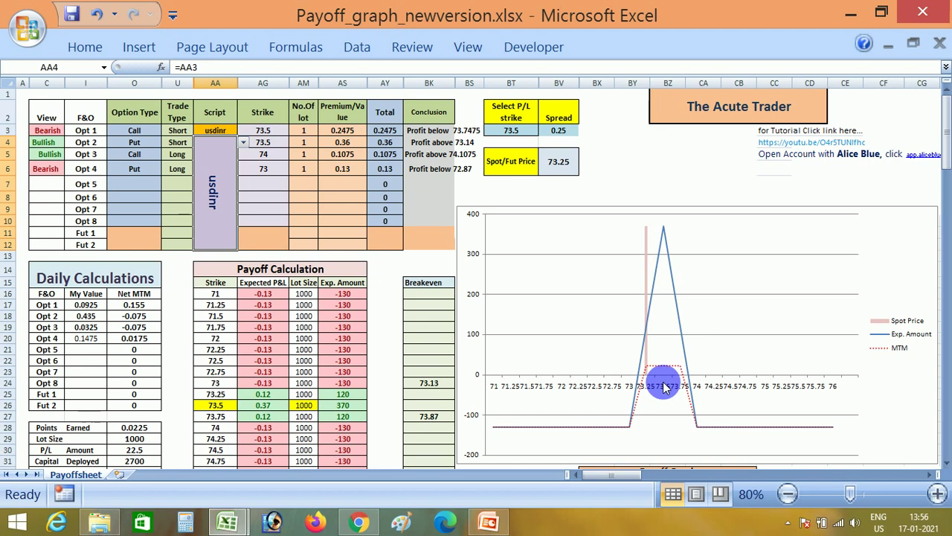
- Set the option type of Opt 5 to Call and of Opt 6 to Put
click(128, 200)
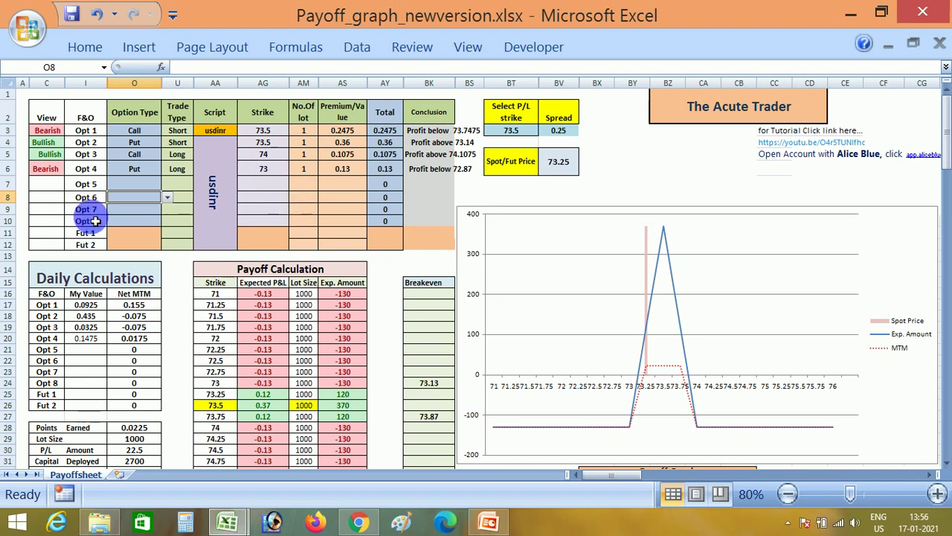
click(133, 184)
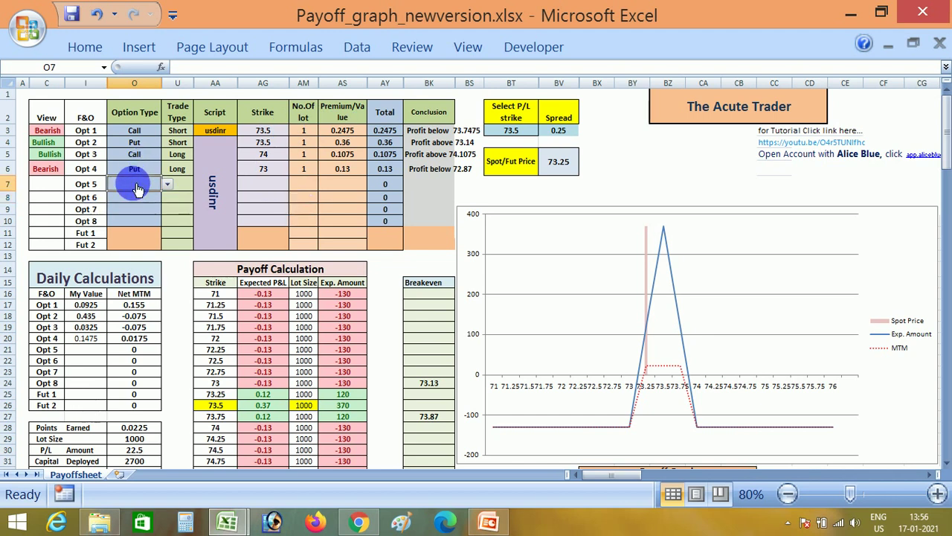
key(alt+Down)
key(Down)
key(Return)
key(Down)
key(alt+Down)
key(Return)
key(Up)
- Set the trade type of both Opt 5 and Opt 6 to Short
key(Right)
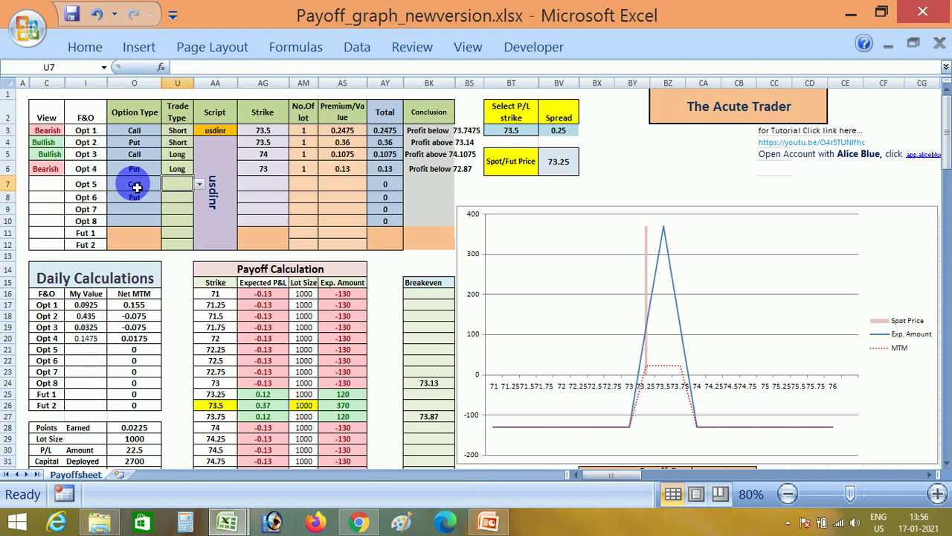
key(Return)
key(Down)
key(alt+Down)
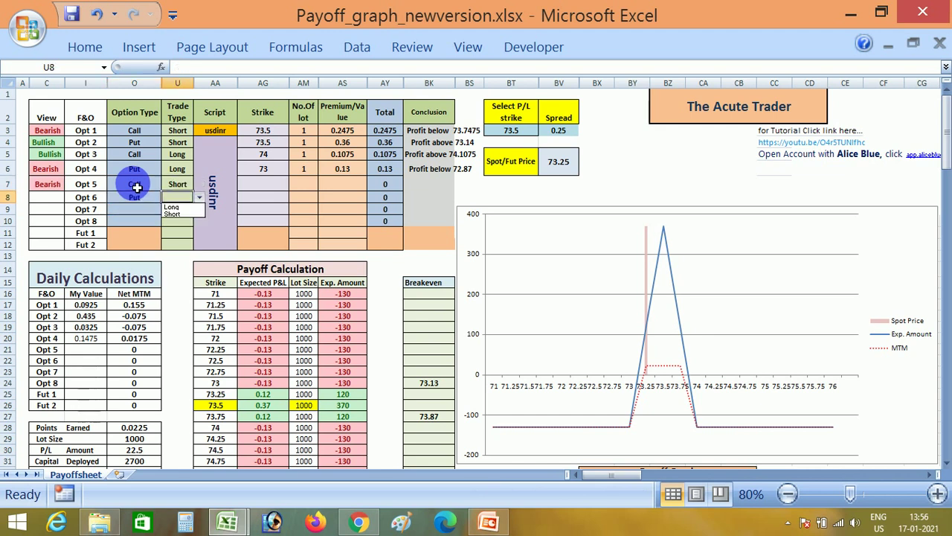
key(Return)
- Enter strike 73 and 1 lot for both Opt 5 and Opt 6
key(Up)
key(Right)
key(Right)
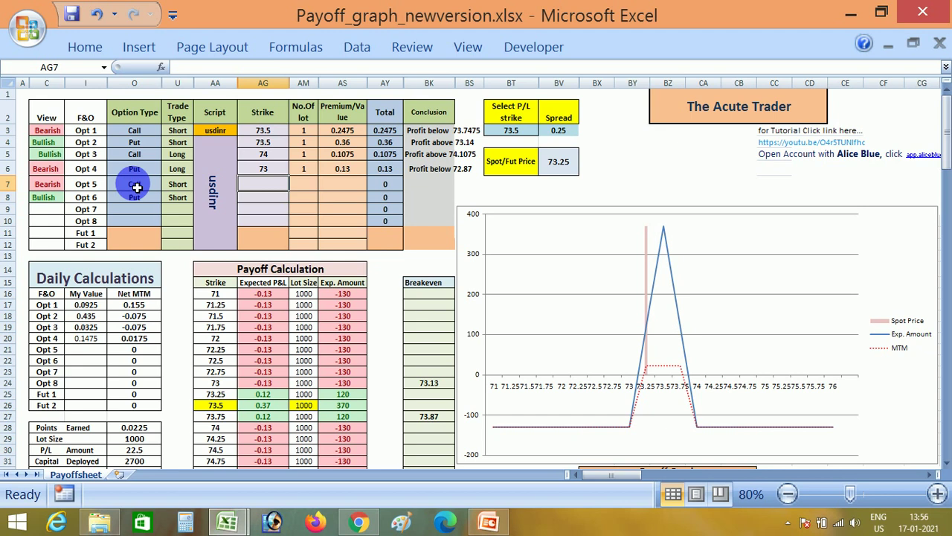
text(73)
key(Return)
text(73)
key(ctrl+Return)
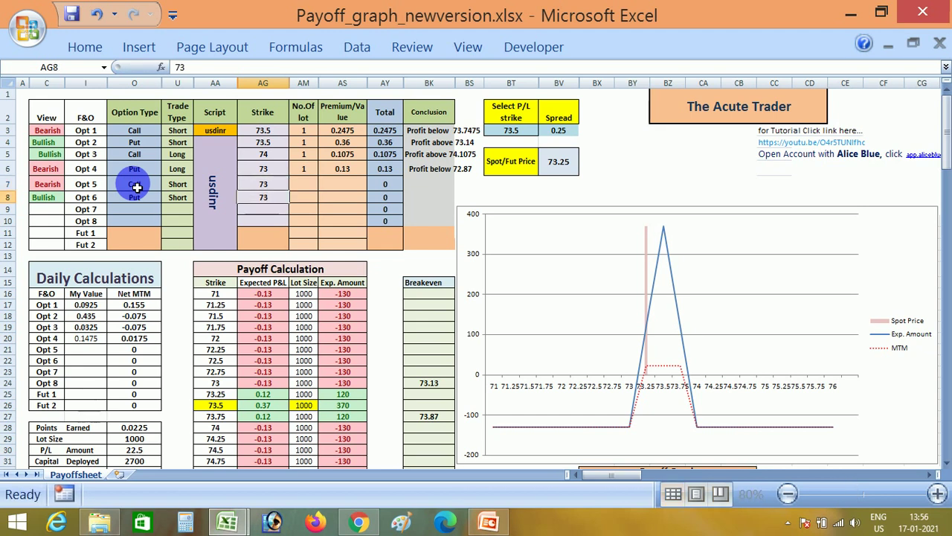
key(Up)
key(Right)
text(1)
key(ctrl+Return)
- Look up the last traded call and put prices of the 73 strike in Chrome's NSE option chain, and return to Payoff_graph_newversion.xlsx in Excel
key(Right)
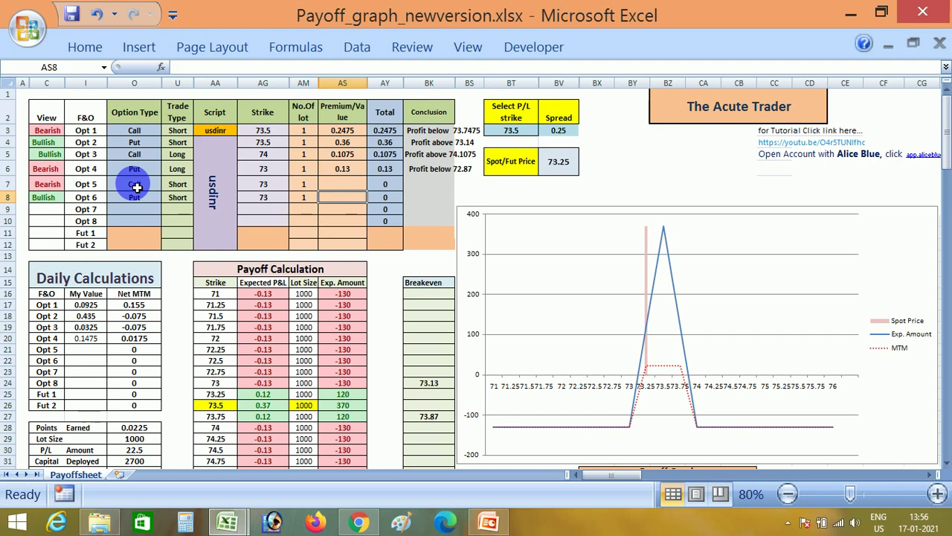
key(alt+Tab)
key(alt+Tab)
key(alt+Tab)
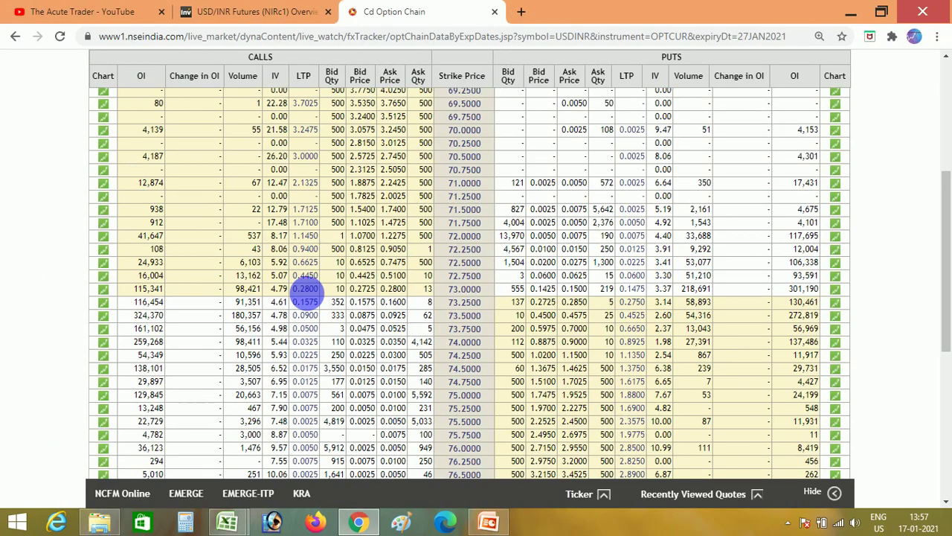
key(alt+Tab)
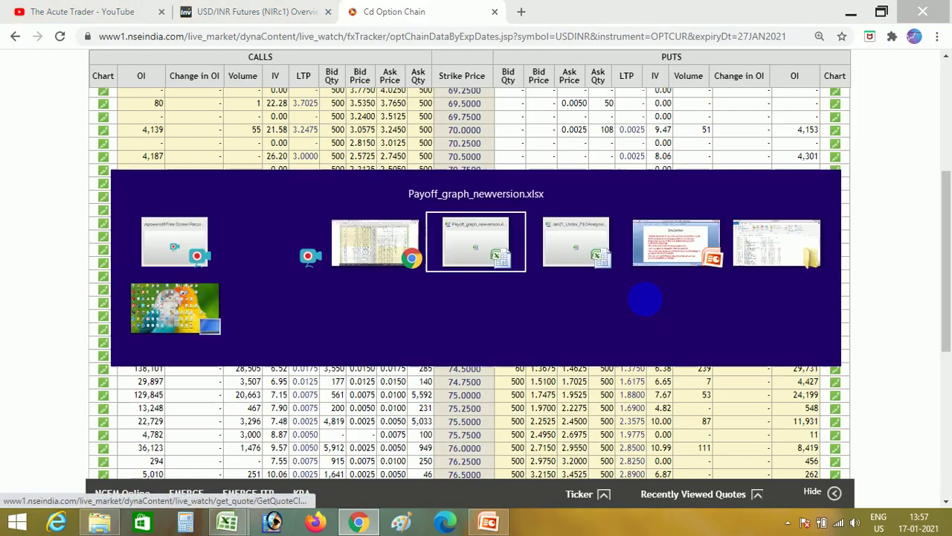
- Enter the premiums 0.28 for the Opt 5 call and 0.1475 for the Opt 6 put
key(Up)
text(.)
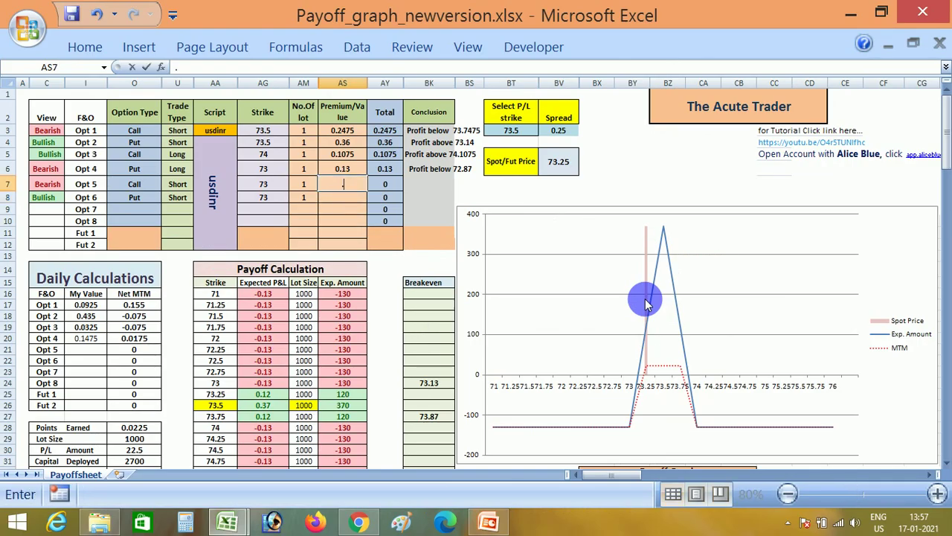
text(28)
key(Return)
text(.1475)
key(Return)
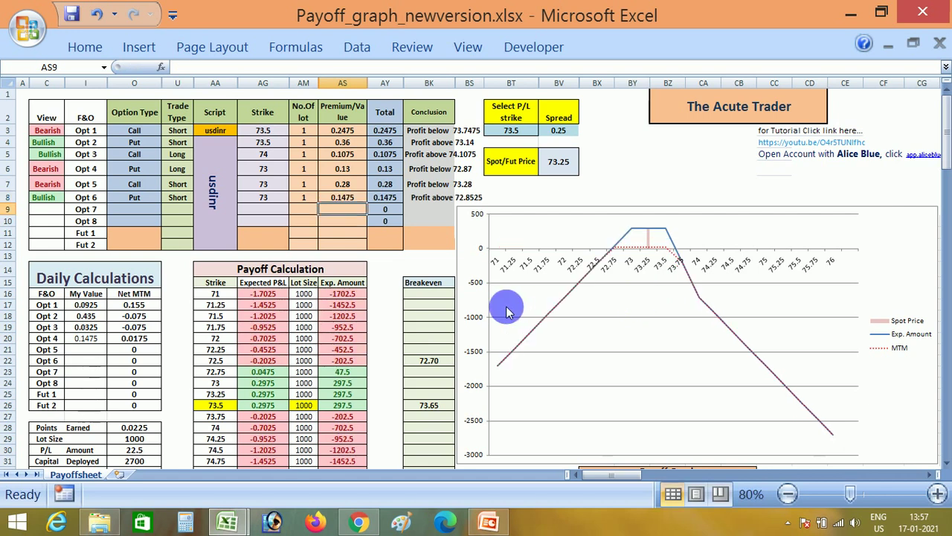
- Set Opt 7 to option type Put and trade type Long
click(149, 215)
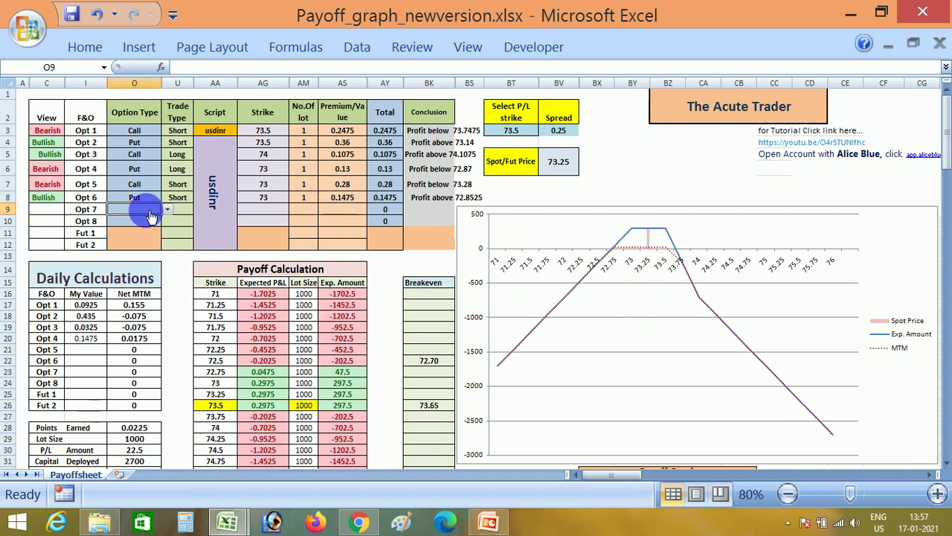
key(alt+Down)
key(Down)
key(Tab)
key(alt+Down)
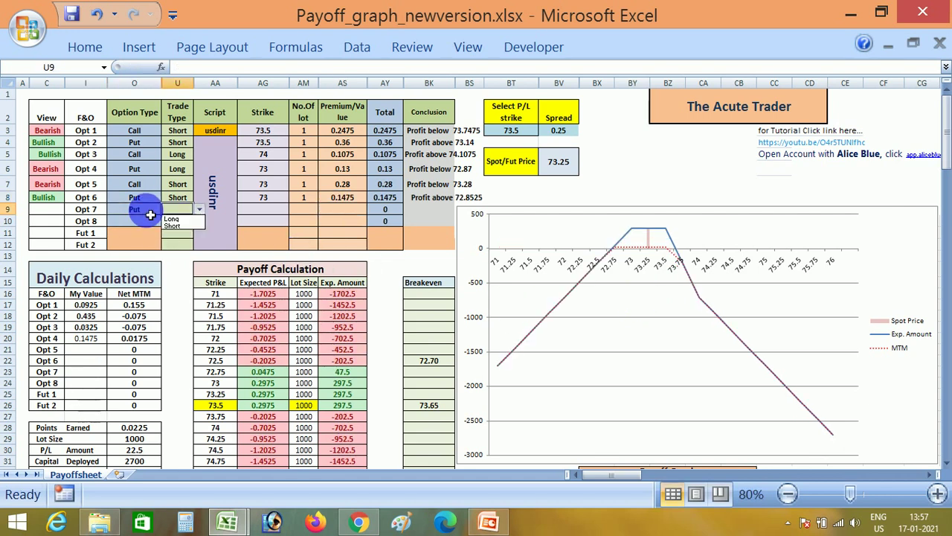
key(Up)
key(Return)
- Enter strike 72.75 and 1 lot for Opt 7
key(Tab)
key(Tab)
text(7)
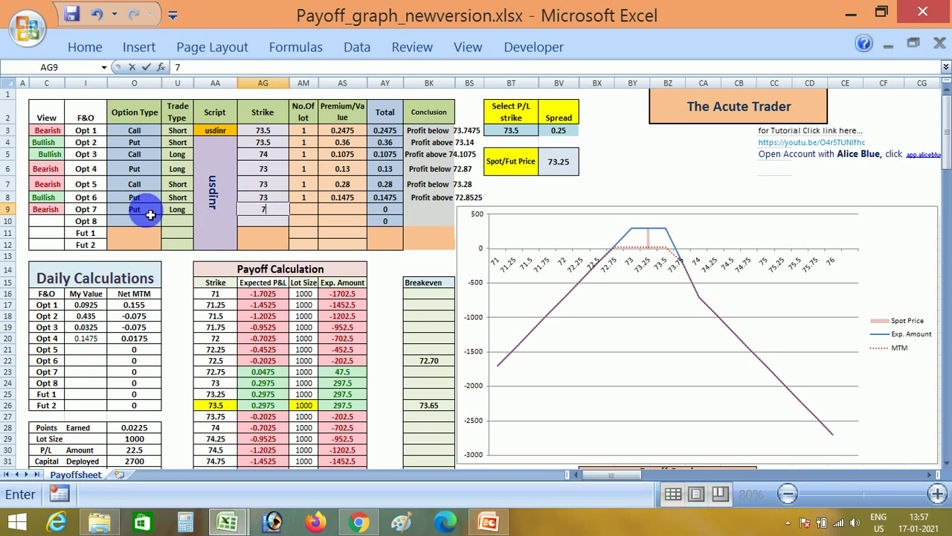
text(2.75)
key(Tab)
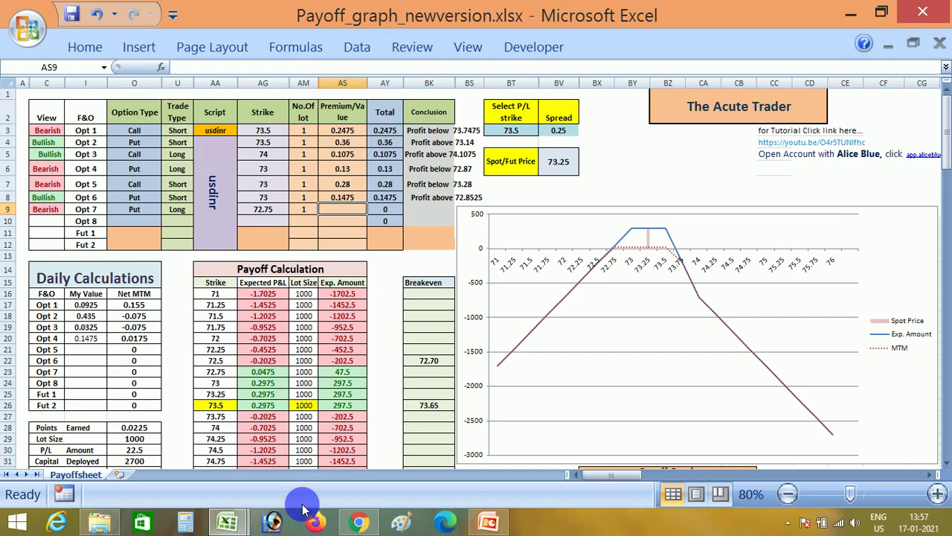
- Look up the 72.75 put's last traded price in Chrome's NSE option chain and enter 0.06 as the Opt 7 premium in Excel
click(358, 522)
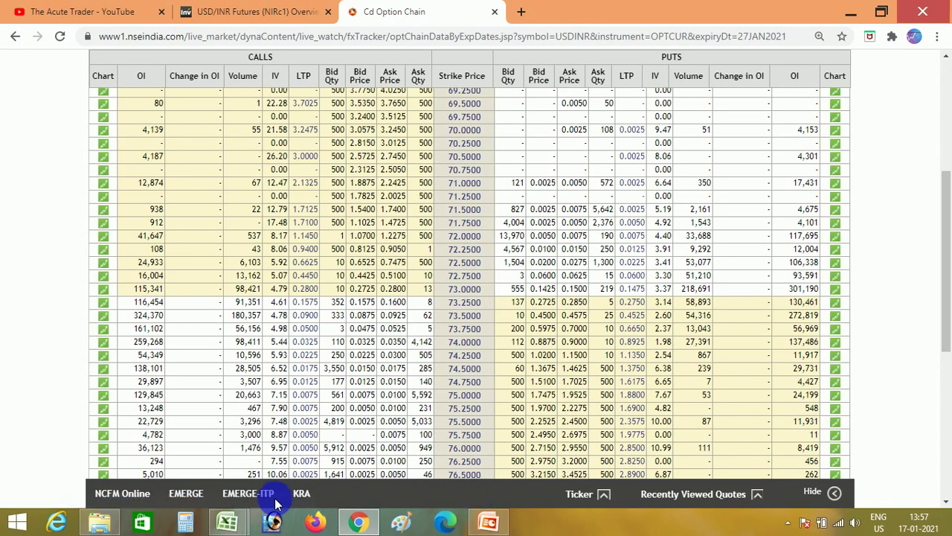
mouse_move(233, 500)
click(283, 452)
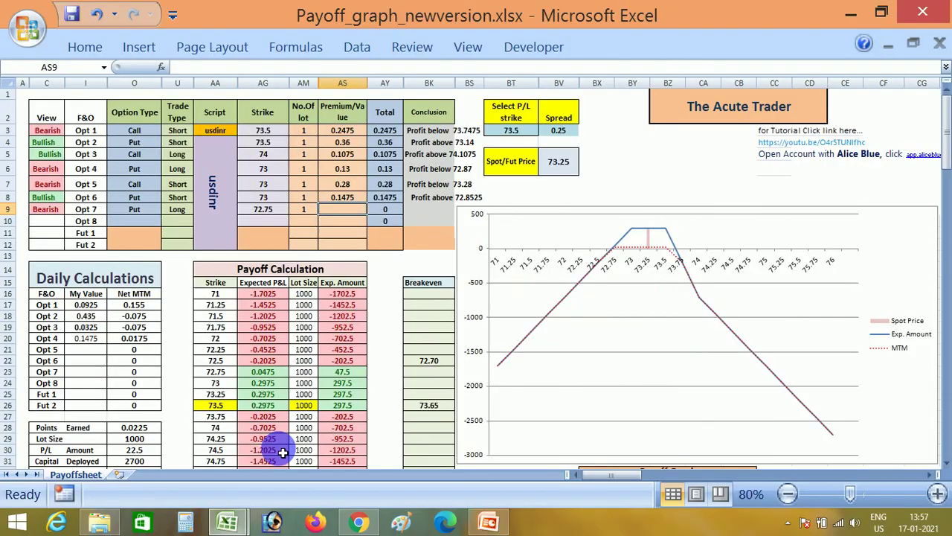
text(0.06)
key(Return)
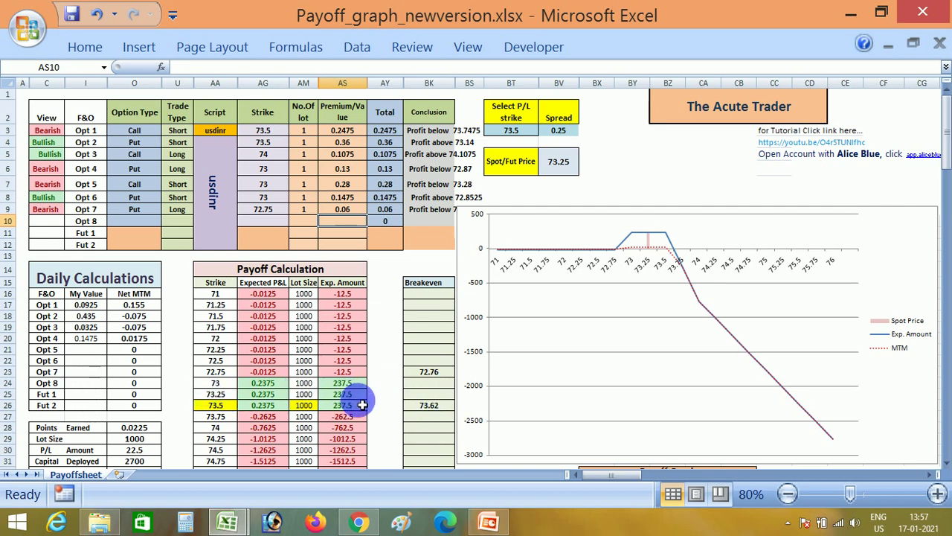
- Set the number of lots to 0 for both 73-strike puts, Opt 6 and Opt 4
click(145, 451)
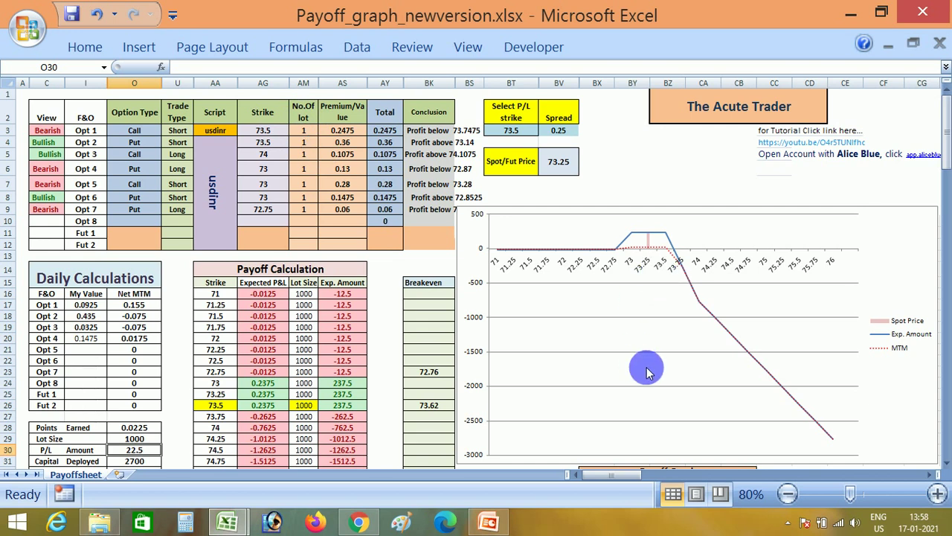
click(262, 199)
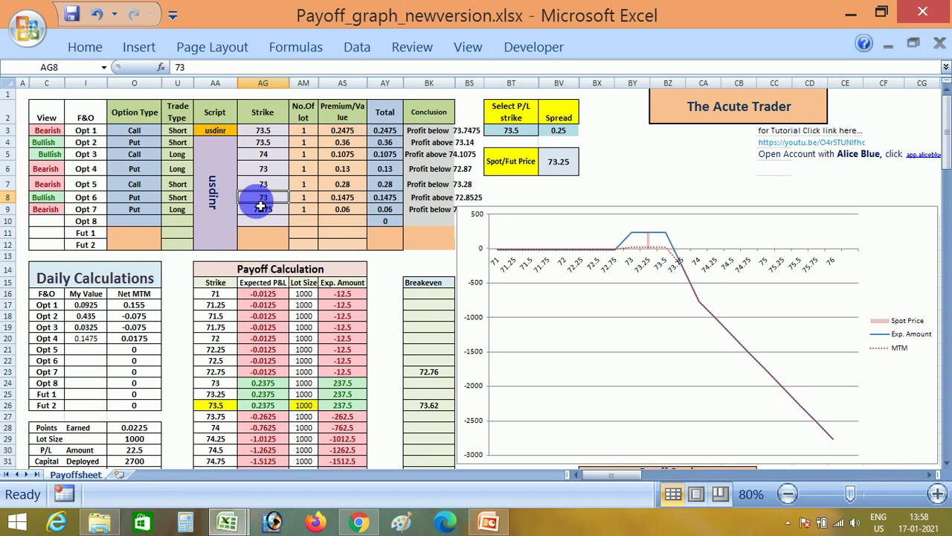
click(186, 200)
click(180, 171)
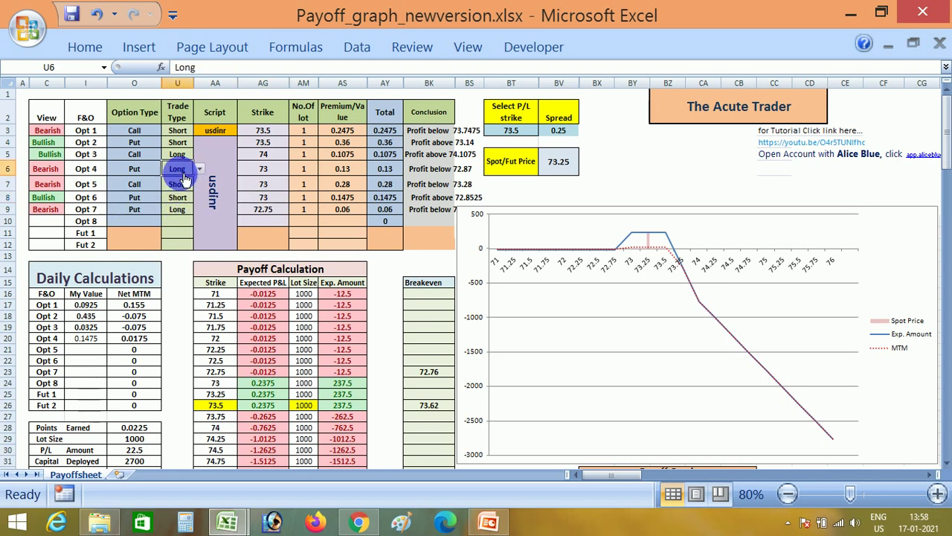
click(306, 199)
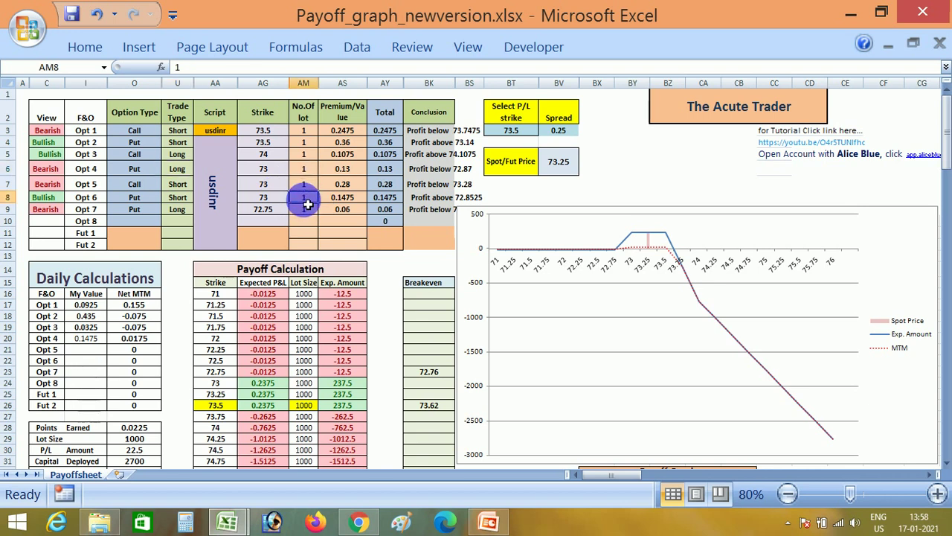
text(0)
key(Up)
key(Up)
text(0)
key(ctrl+Return)
- Review the Opt 4 row from trade type to premium and compare it with its My Value entry in Daily Calculations
click(306, 207)
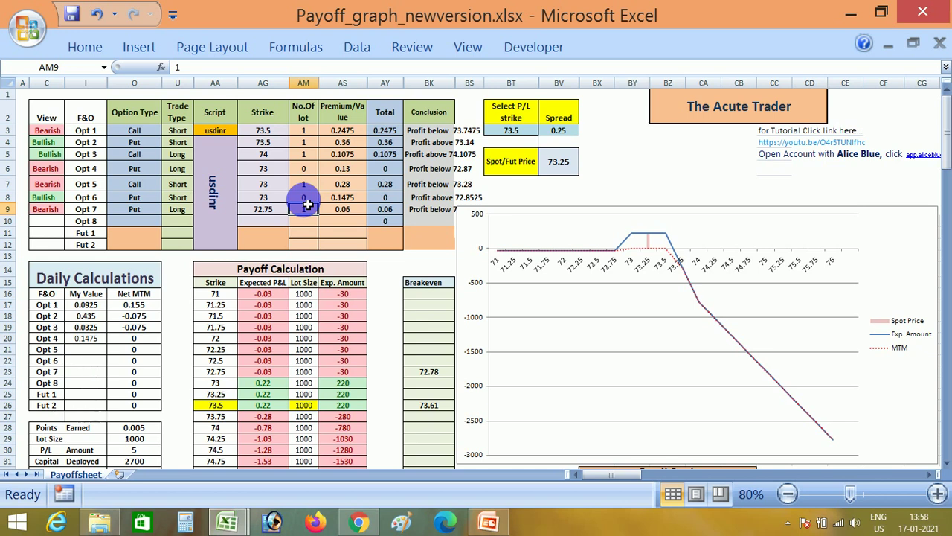
key(Up)
key(Up)
key(Up)
key(Left)
key(Left)
key(Left)
key(Left)
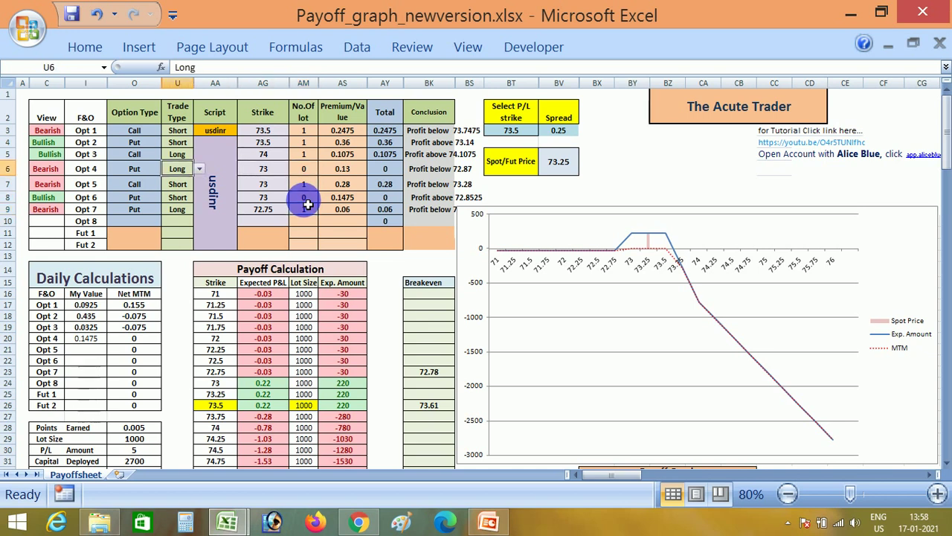
key(Right)
key(Right)
key(Right)
key(Right)
key(Right)
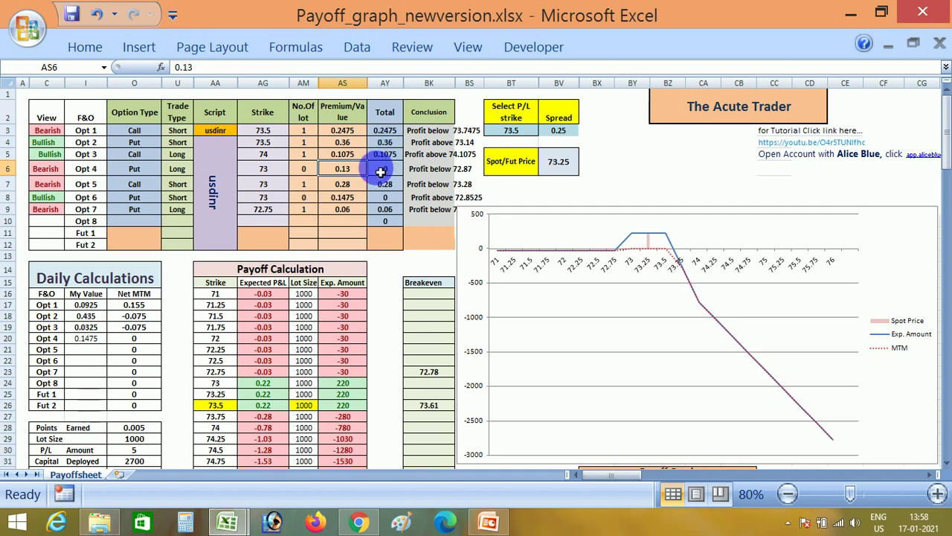
click(87, 338)
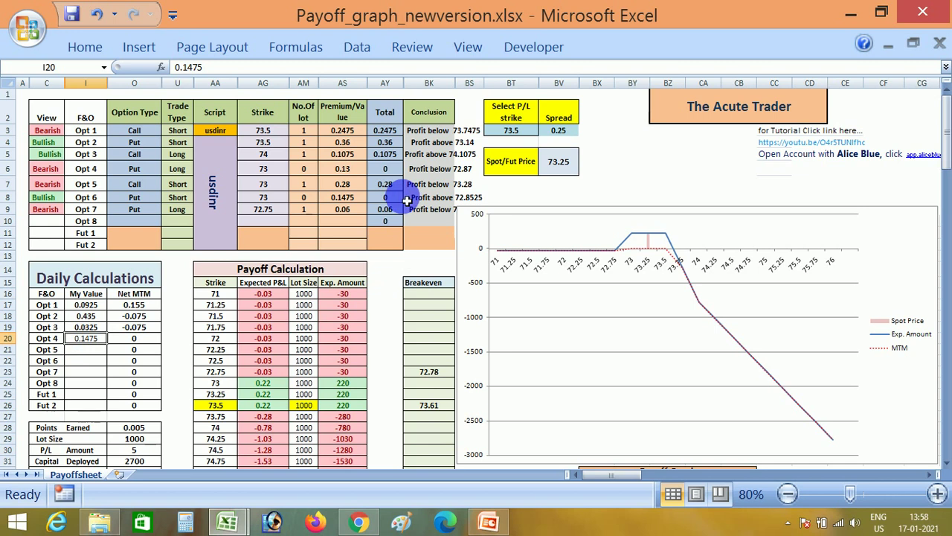
click(354, 171)
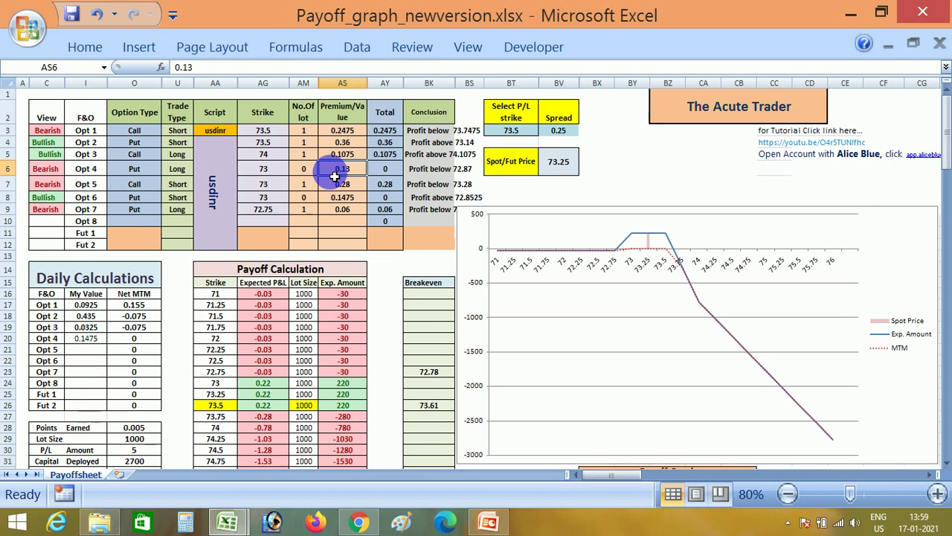
- Review the Opt 5 short call and the Opt 7 long put, checking option type, strike, lots and premium
key(Down)
key(Left)
key(Left)
key(Left)
key(Left)
key(Left)
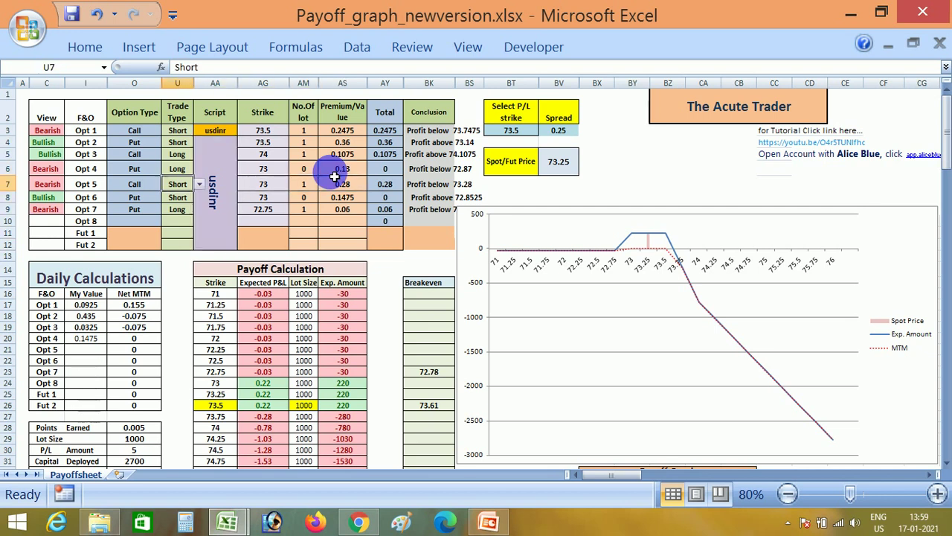
key(Right)
key(Right)
key(Right)
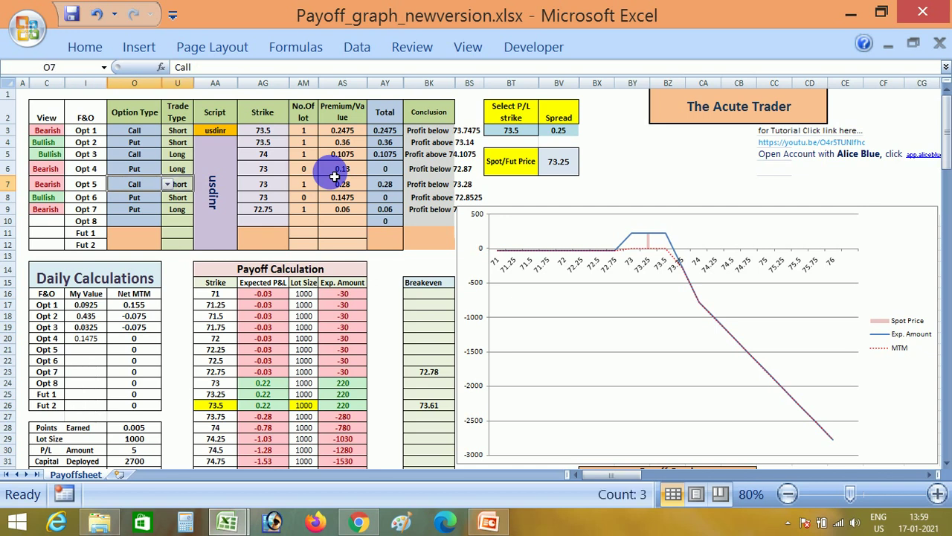
key(Down)
key(Down)
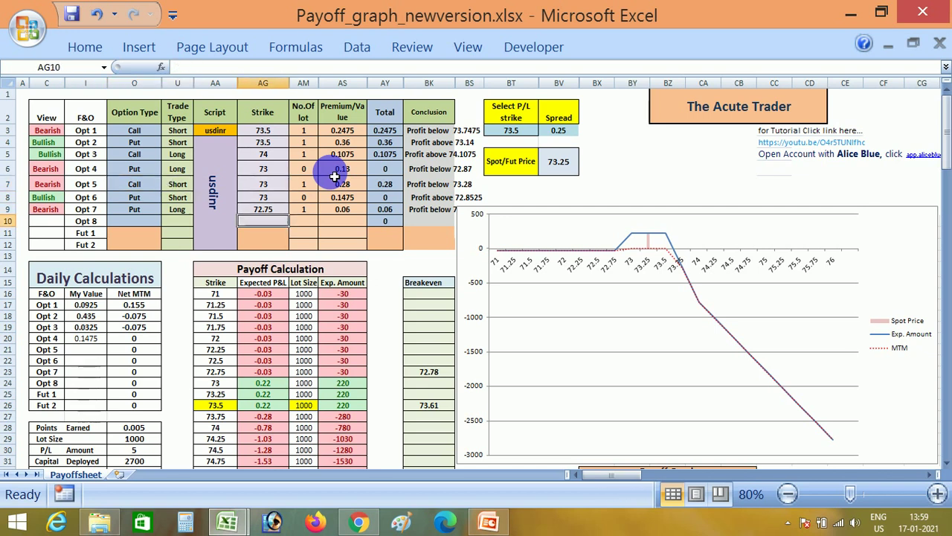
key(Left)
key(Left)
key(Left)
key(Right)
key(Right)
key(Right)
key(Right)
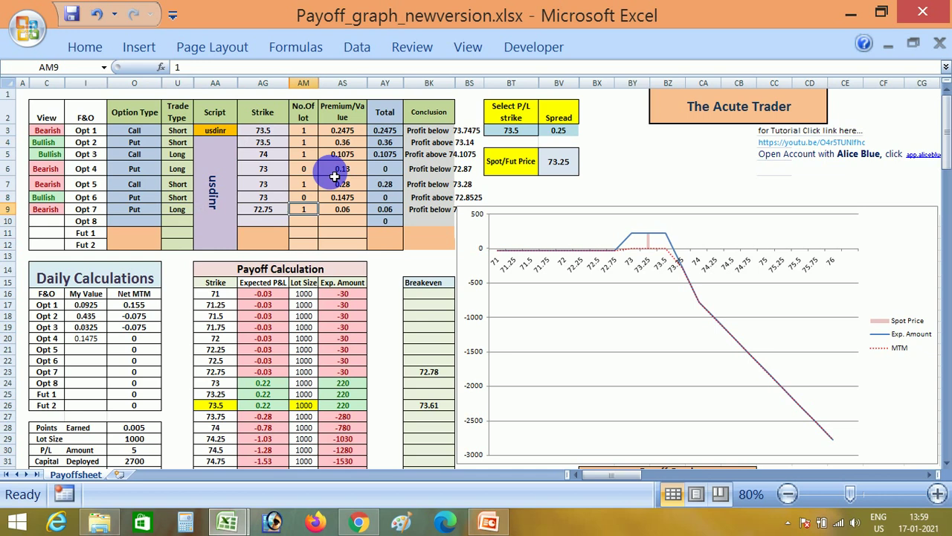
key(Right)
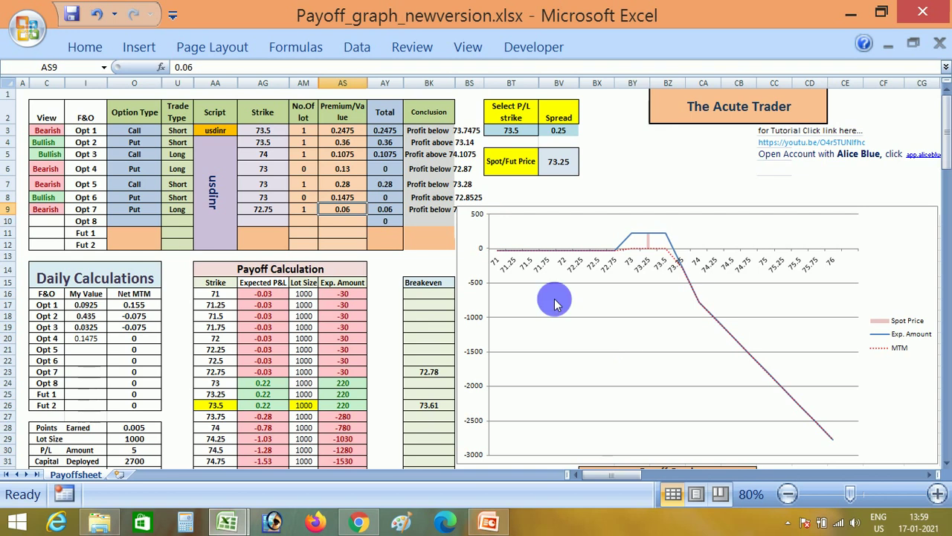
- Switch to Disclaimer.pptx in PowerPoint to show the disclaimer slide
click(426, 227)
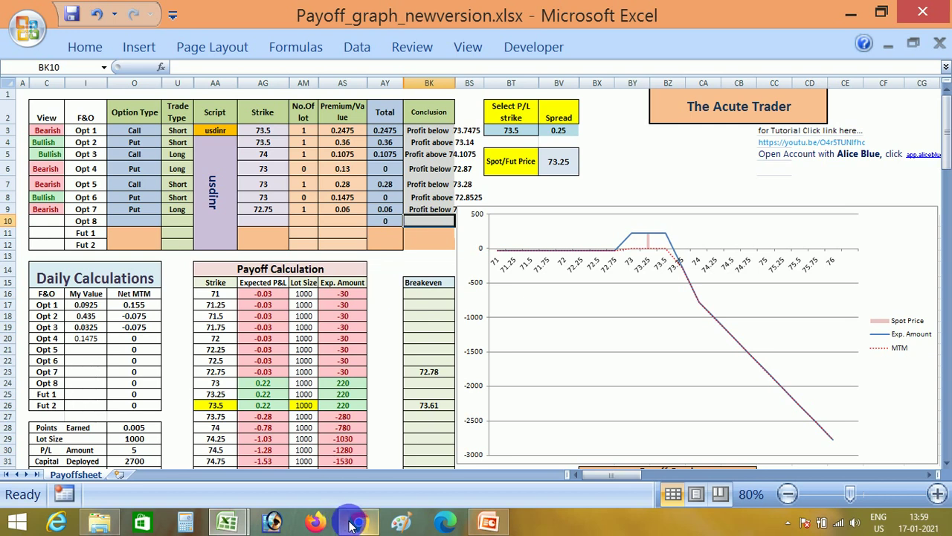
mouse_move(352, 525)
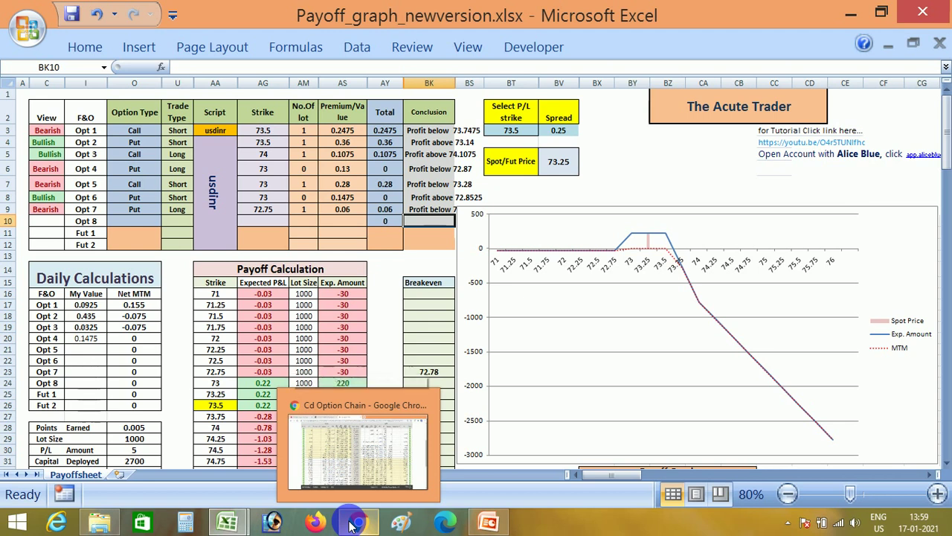
click(489, 523)
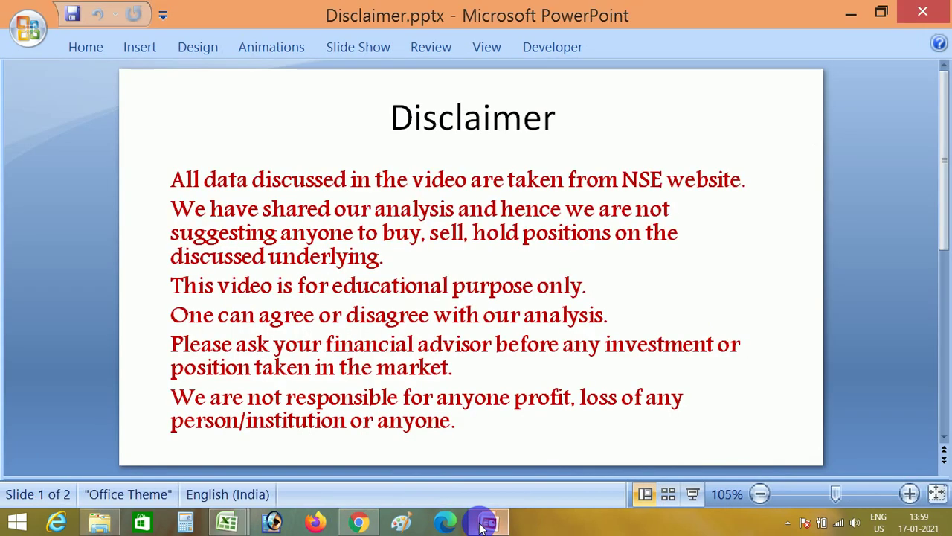